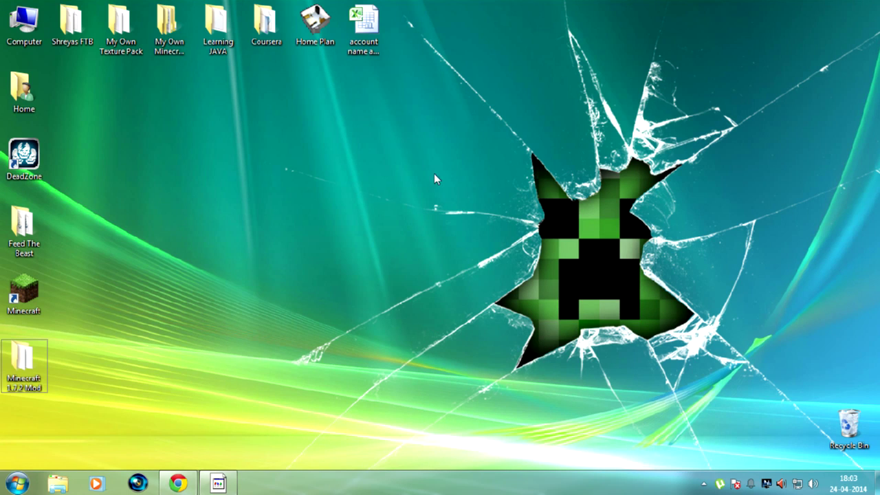
drag(670, 117, 341, 258)
drag(192, 253, 701, 108)
Step: Switch to Chrome and bring up the Minecraft Forge downloads page at files.minecraftforge.net
mouse_move(178, 483)
click(165, 430)
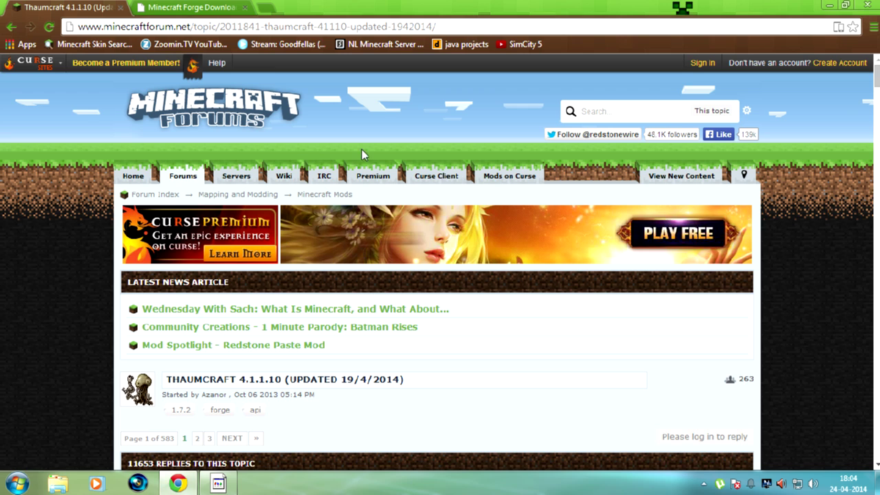
key(ctrl+Tab)
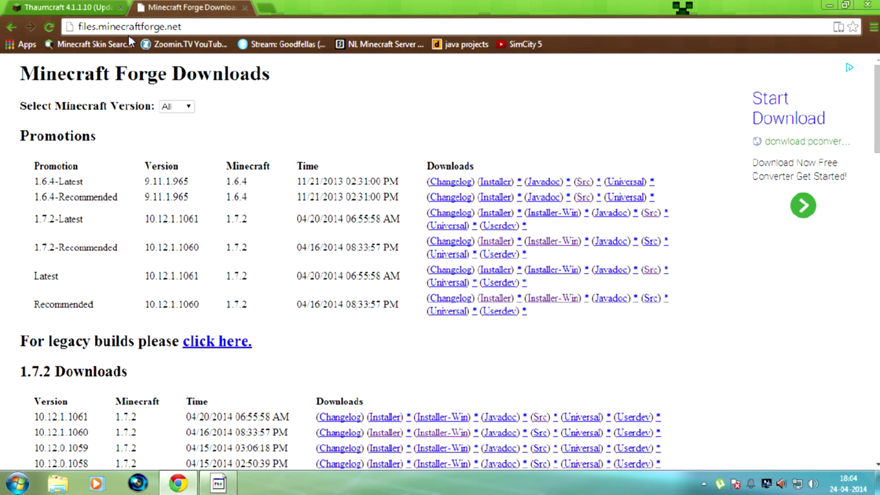
click(75, 28)
key(Return)
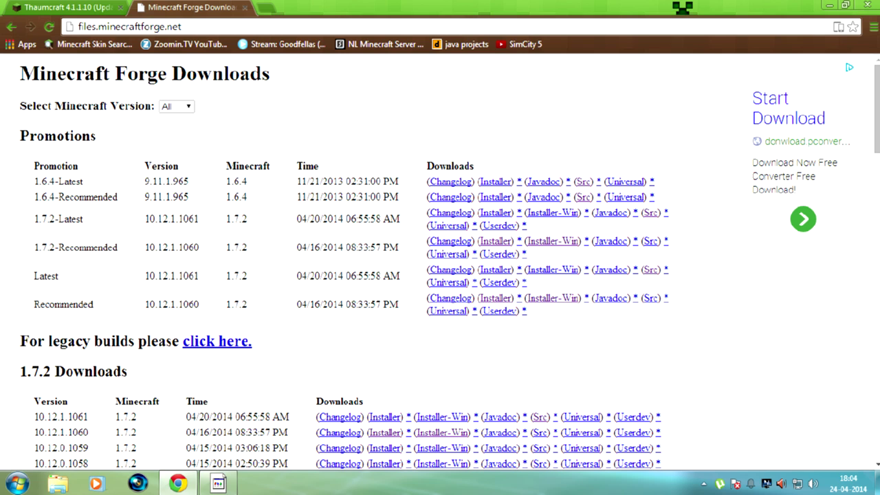
Step: Find the latest Thaumcraft download for Minecraft 1.7.2 in the Minecraft Forums topic
click(69, 7)
scroll(314, 344, down, 5)
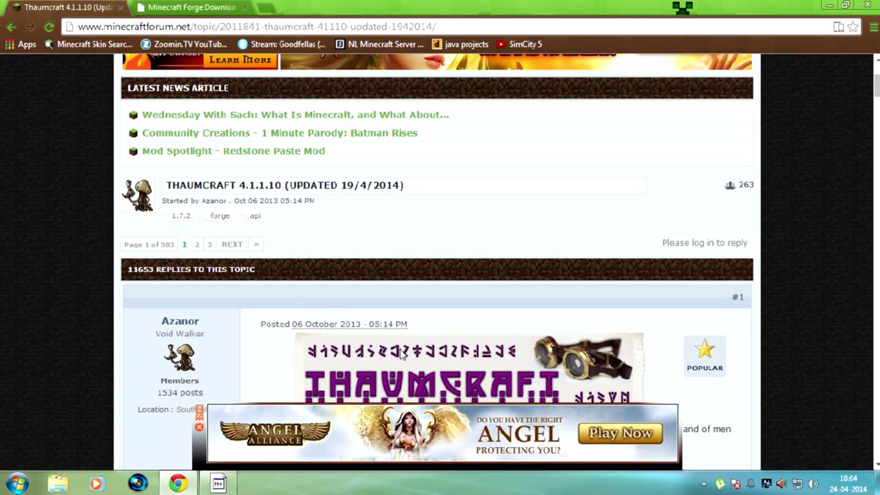
scroll(402, 352, down, 9)
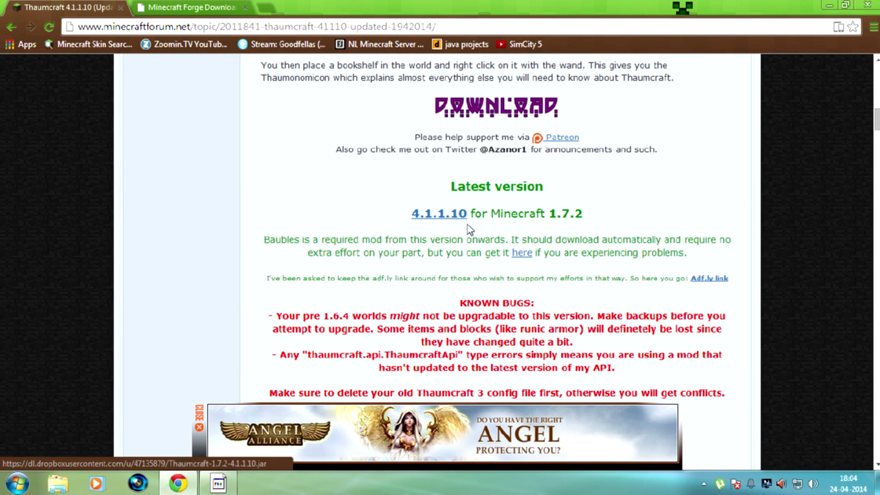
double_click(565, 214)
click(589, 220)
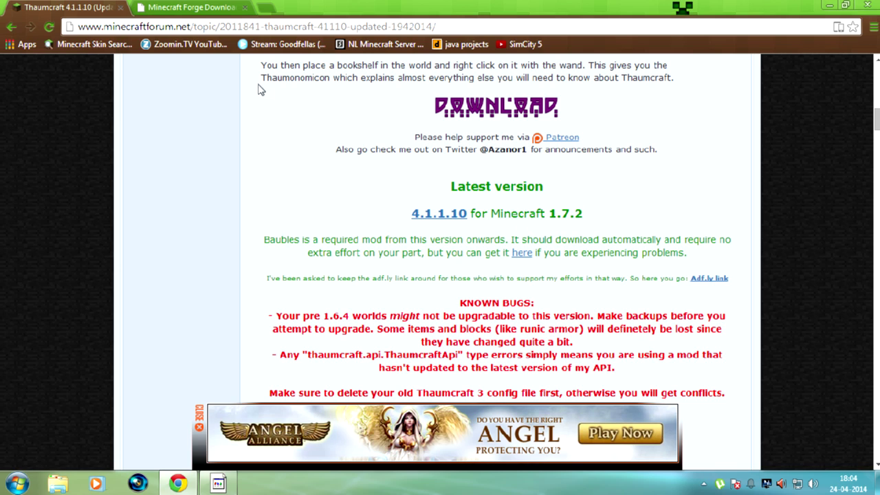
Step: Examine the 1.7.2 installer downloads on the Minecraft Forge page, and minimize the browser
click(187, 7)
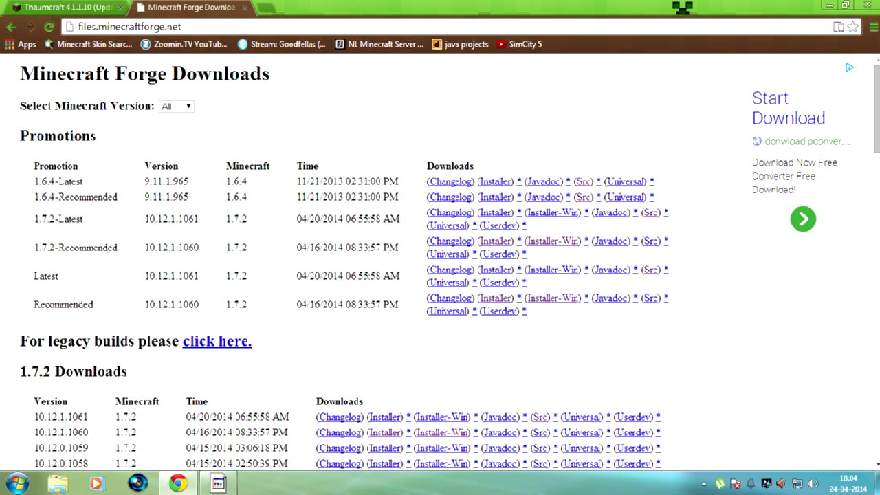
scroll(229, 264, down, 3)
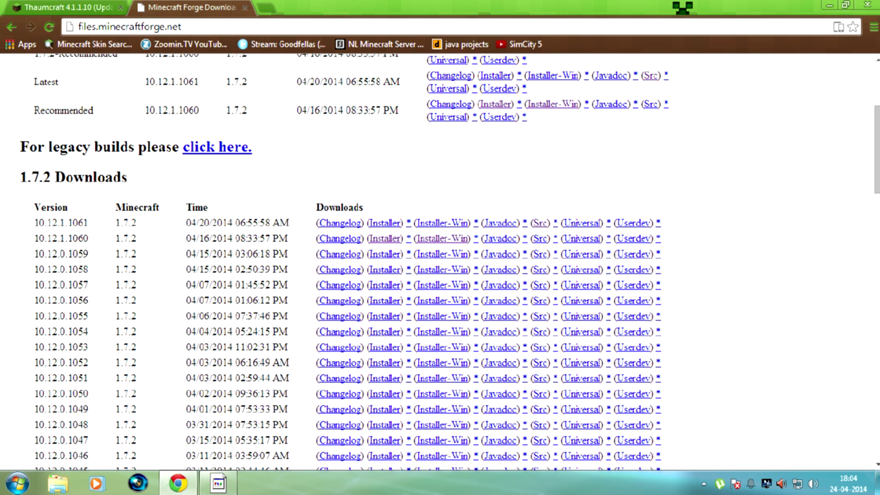
drag(20, 176, 33, 206)
click(16, 184)
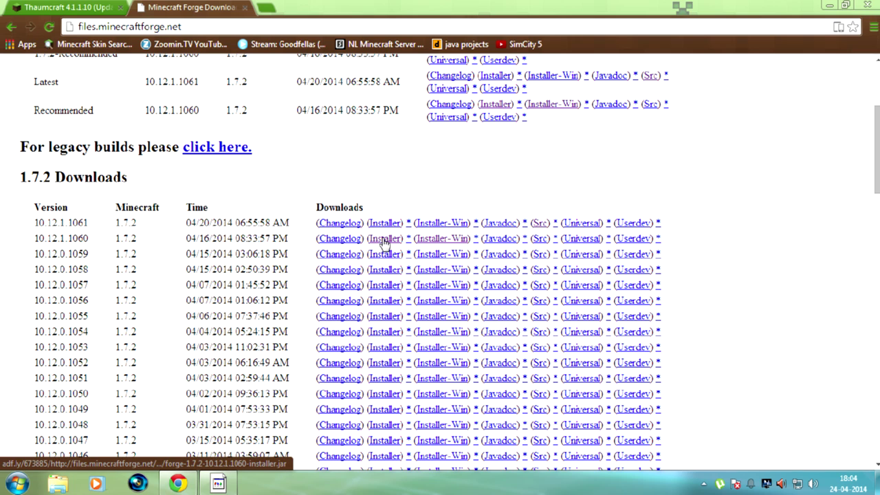
scroll(330, 177, up, 2)
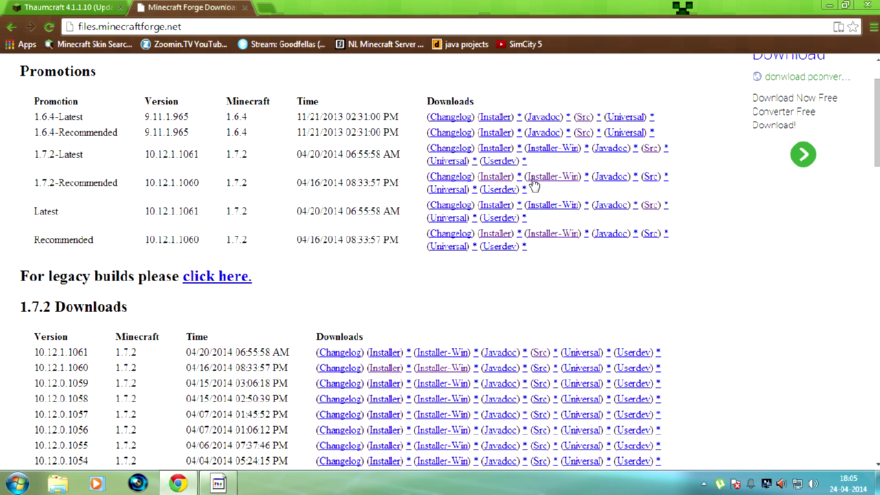
click(830, 5)
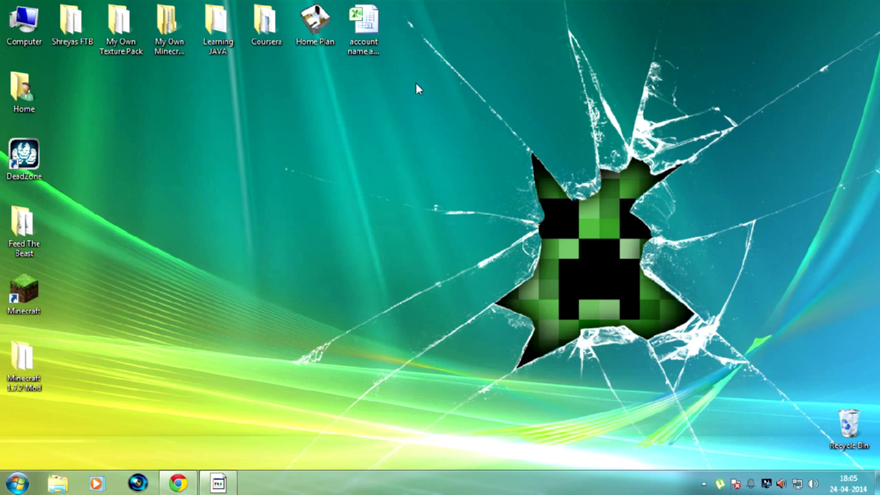
Step: Create a folder named "minecraft server with forge" on Local Disk (E:), open it and close the window
double_click(38, 46)
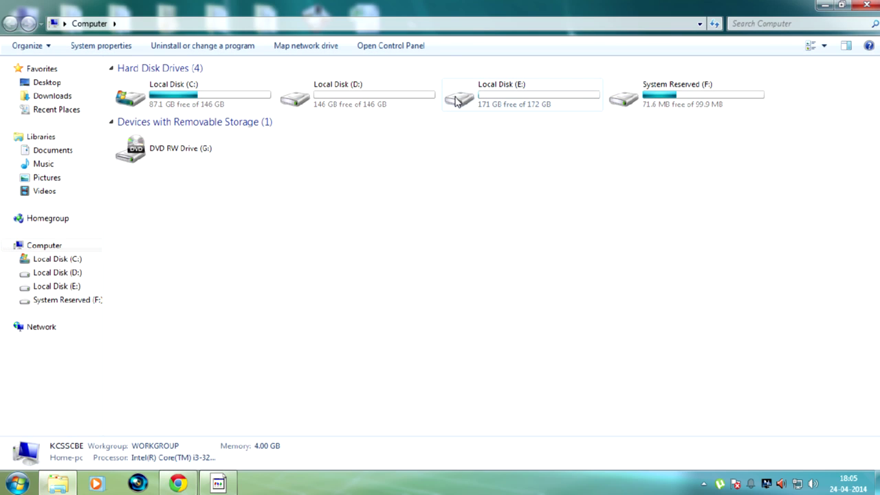
double_click(455, 102)
right_click(296, 143)
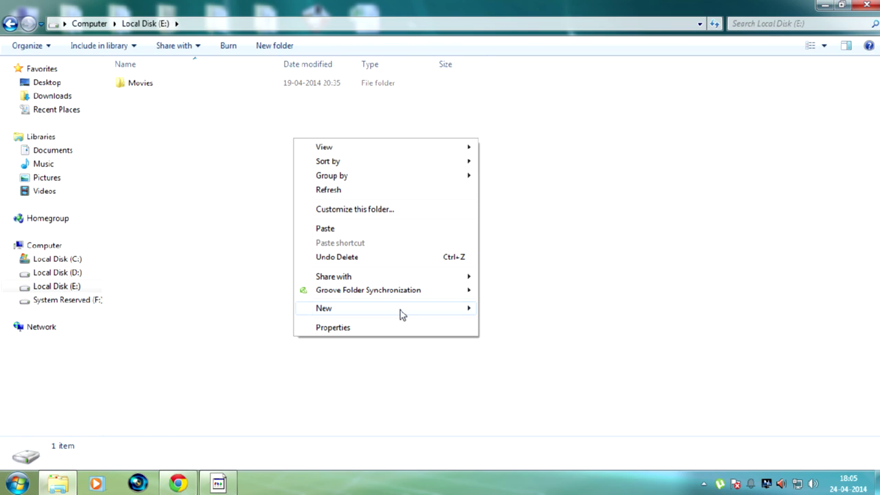
mouse_move(466, 304)
click(507, 118)
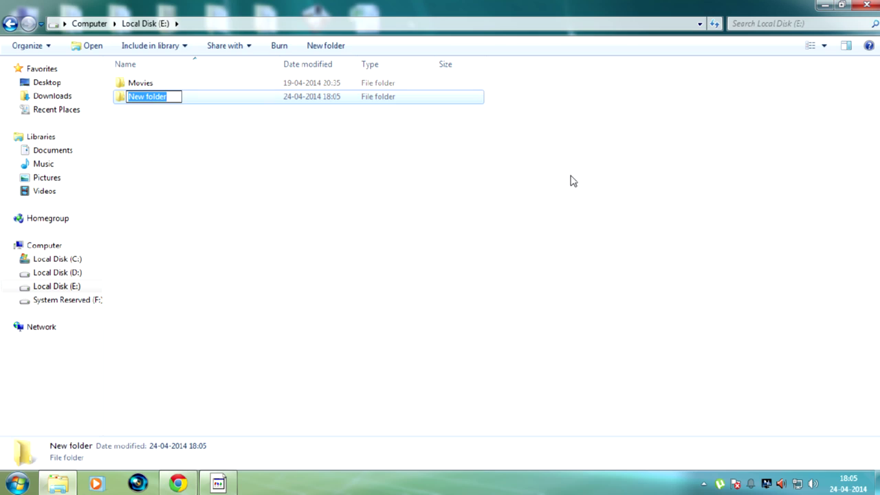
text(minecraf)
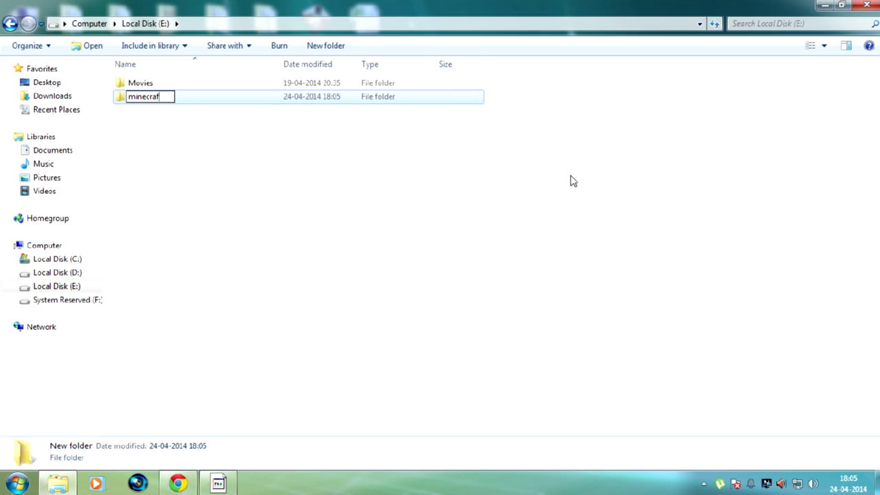
text(t server with for)
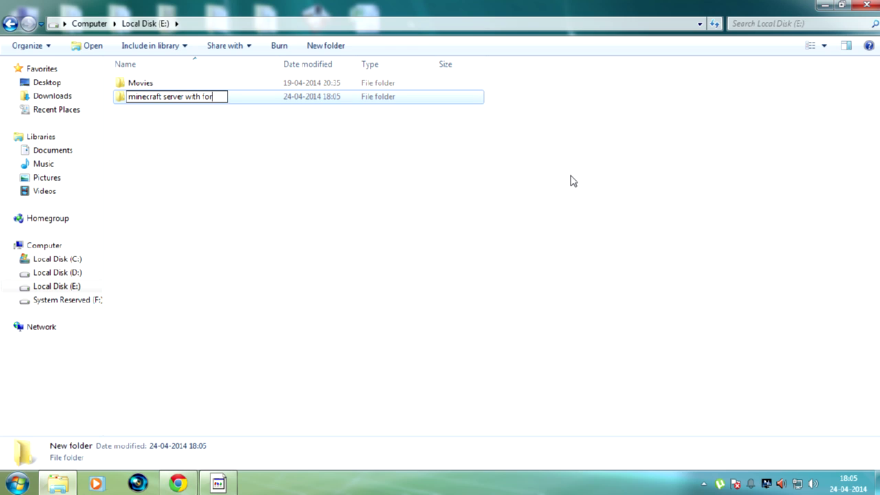
text(gw)
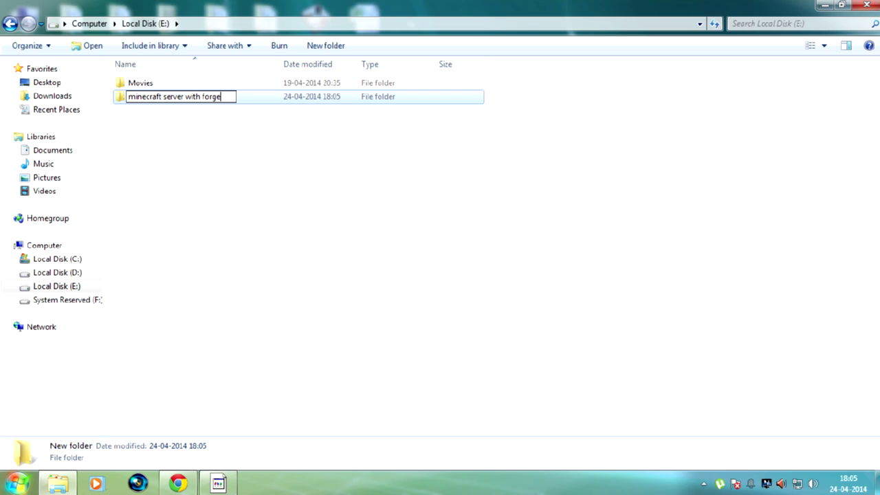
click(558, 130)
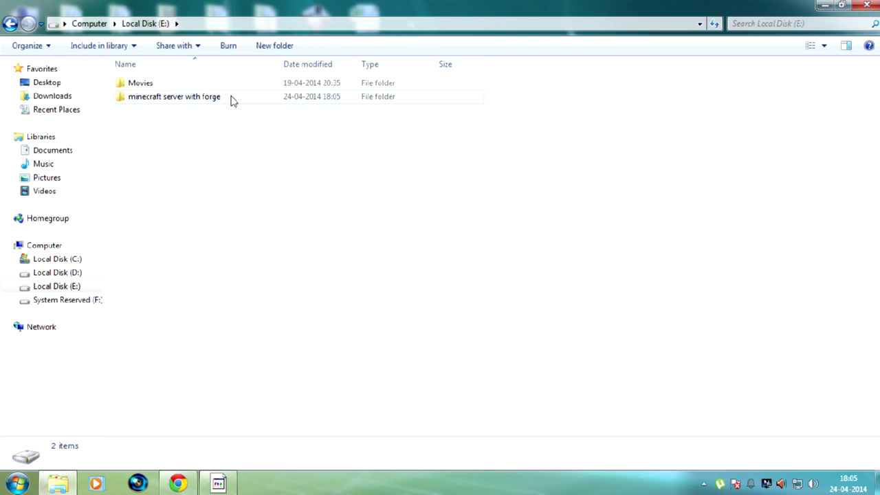
double_click(232, 98)
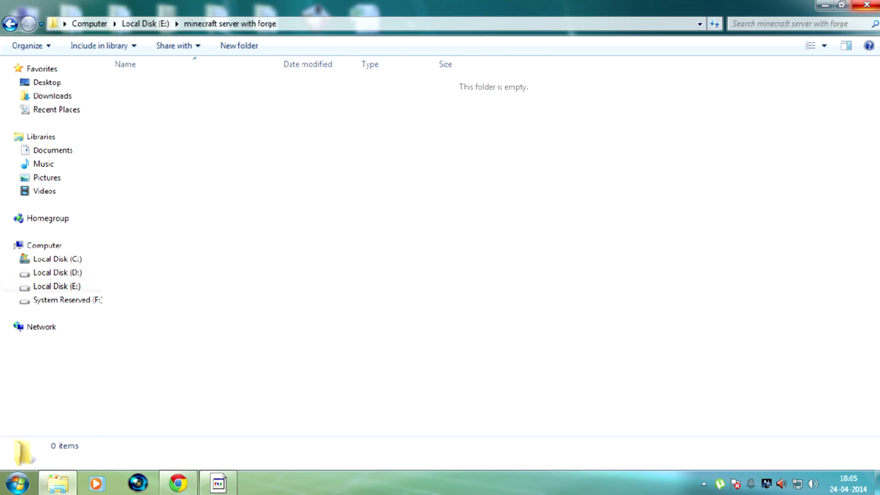
click(865, 5)
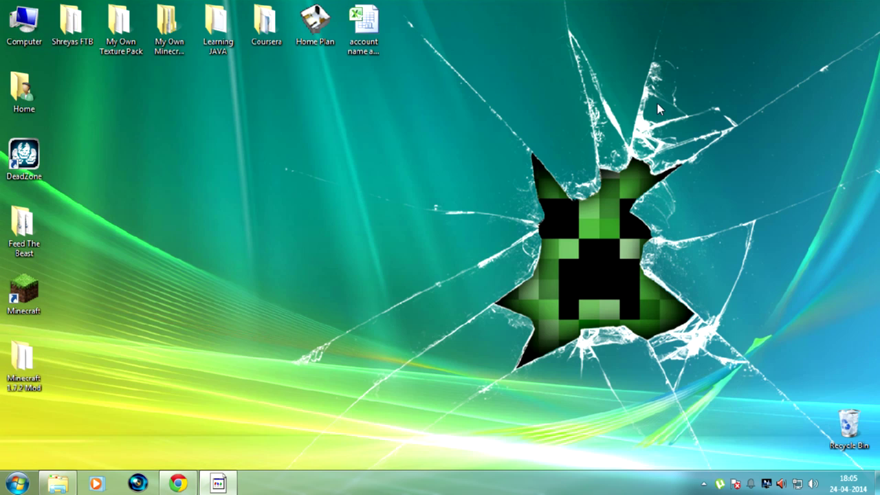
Step: Run forge-1.7.2-10.12.1.1060-installer from the desktop's Minecraft 1.7.2 Mod folder and choose Install server
double_click(47, 359)
click(152, 97)
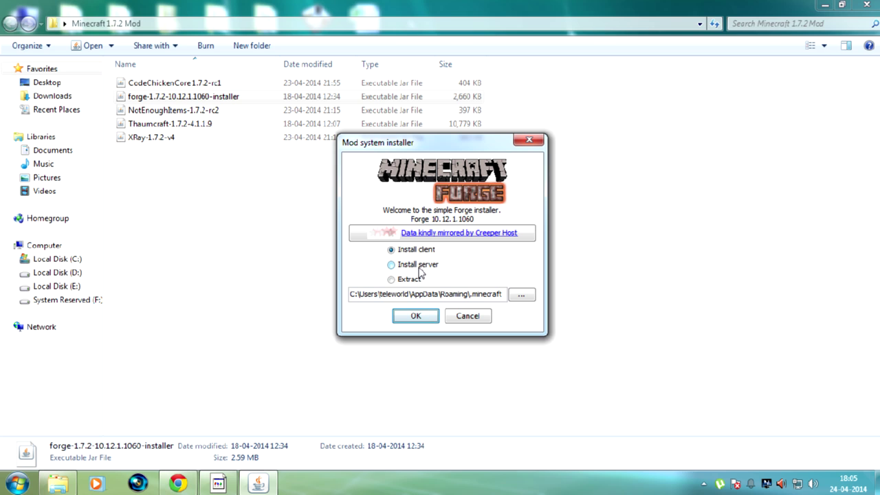
click(420, 267)
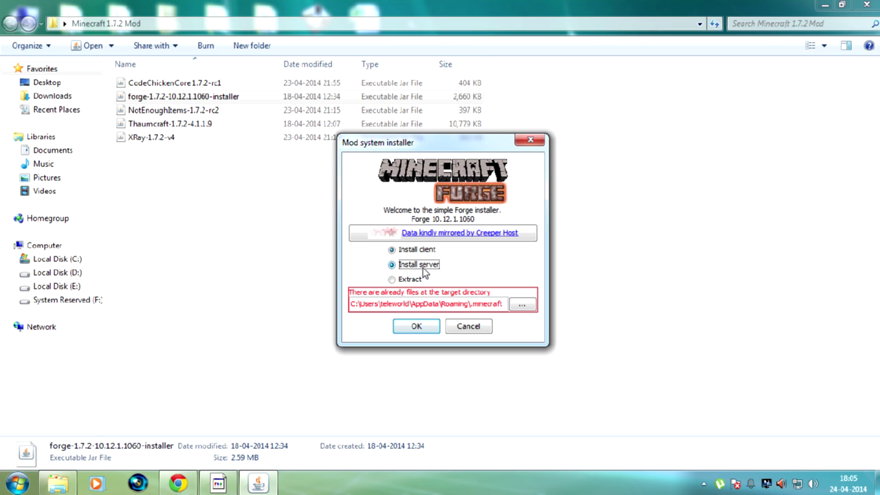
Step: Set the installation directory to E:\minecraft server with forge and start the server installation
click(521, 305)
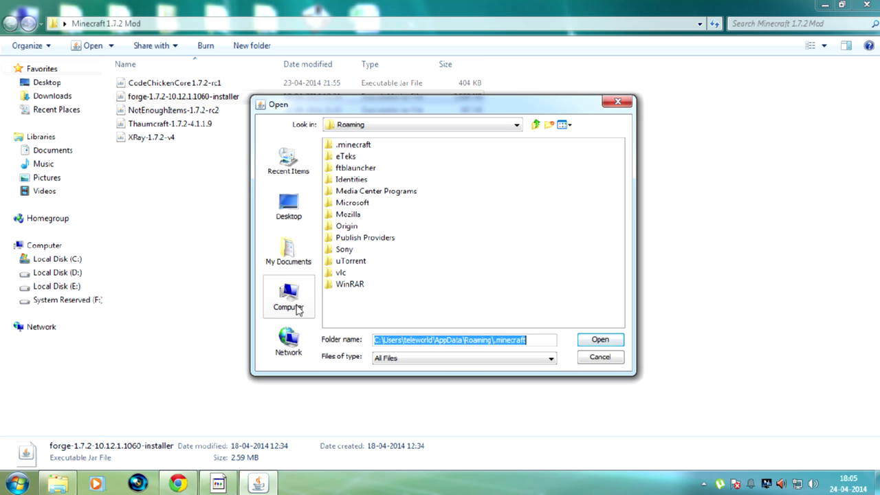
click(289, 295)
double_click(362, 169)
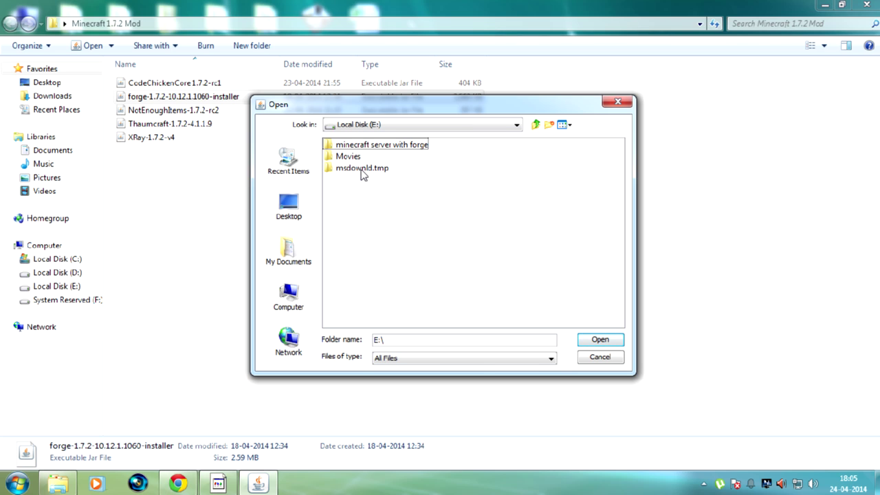
click(358, 146)
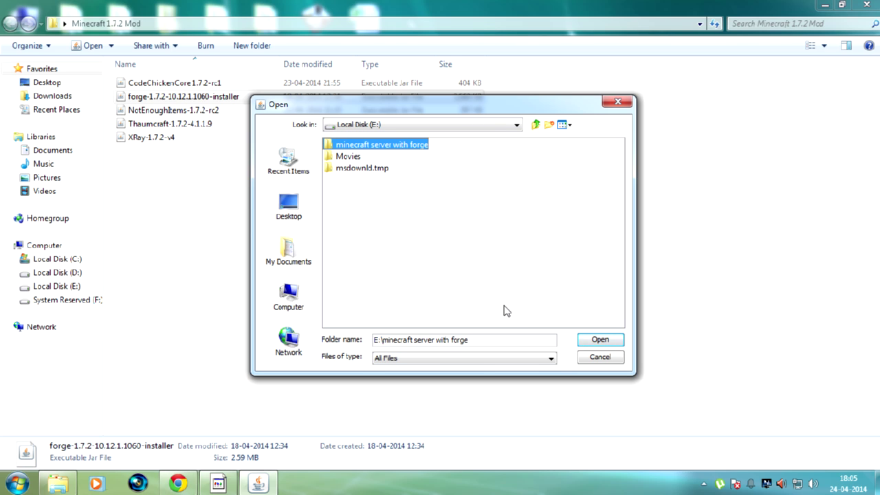
click(600, 339)
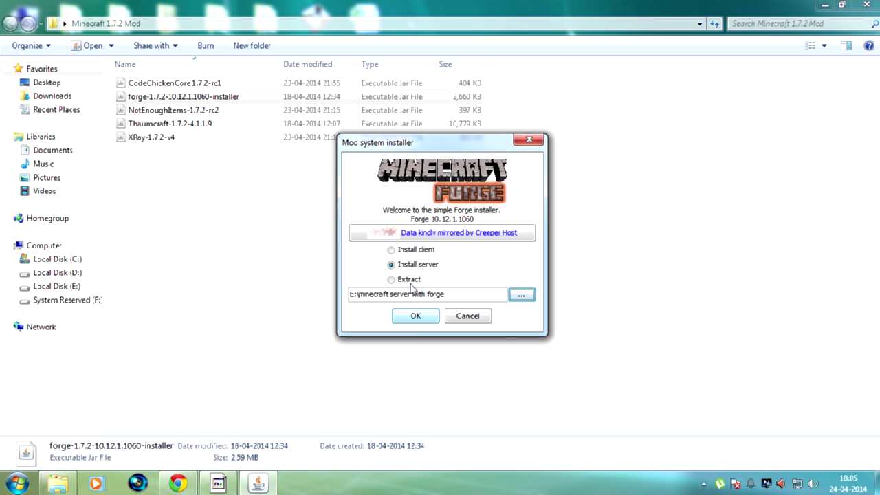
click(413, 318)
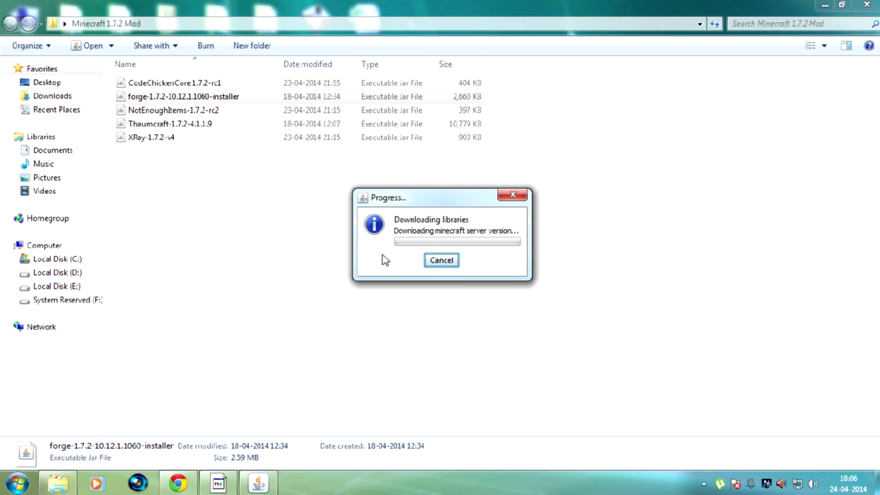
Step: Cancel the installer's library download and close the Minecraft 1.7.2 Mod folder window
click(440, 262)
click(419, 243)
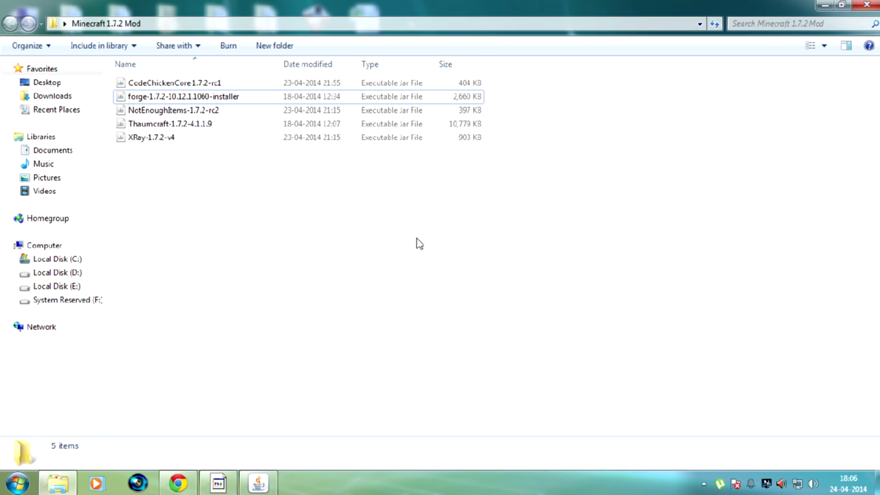
click(862, 6)
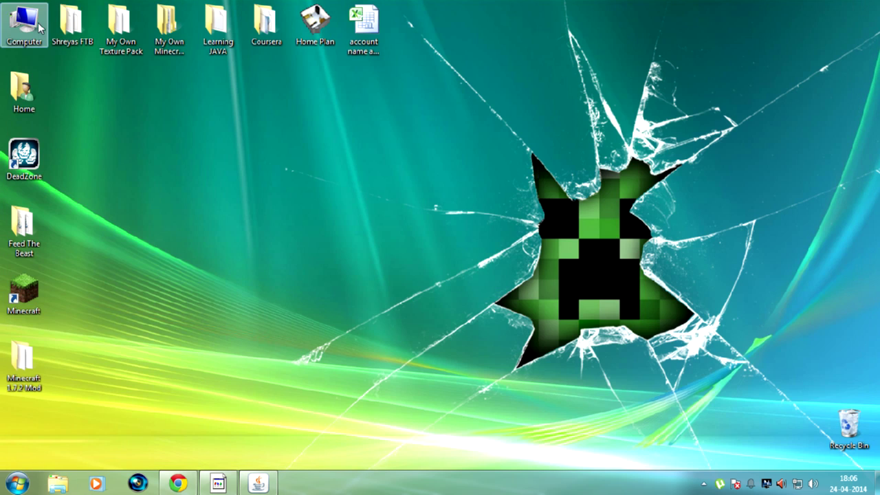
Step: Open the "minecraft server with forge" folder on Local Disk (E:) and launch the server with forge-1.7.2-10.12.1.1060-universal
double_click(23, 19)
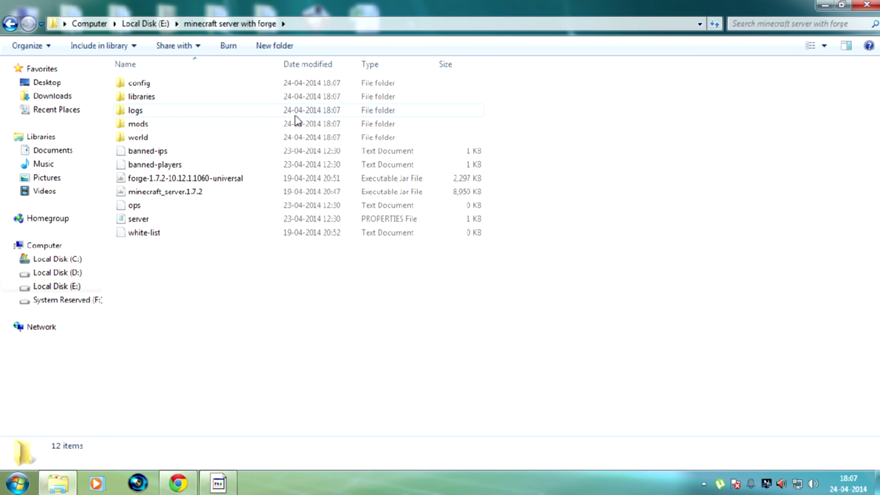
drag(567, 282, 605, 193)
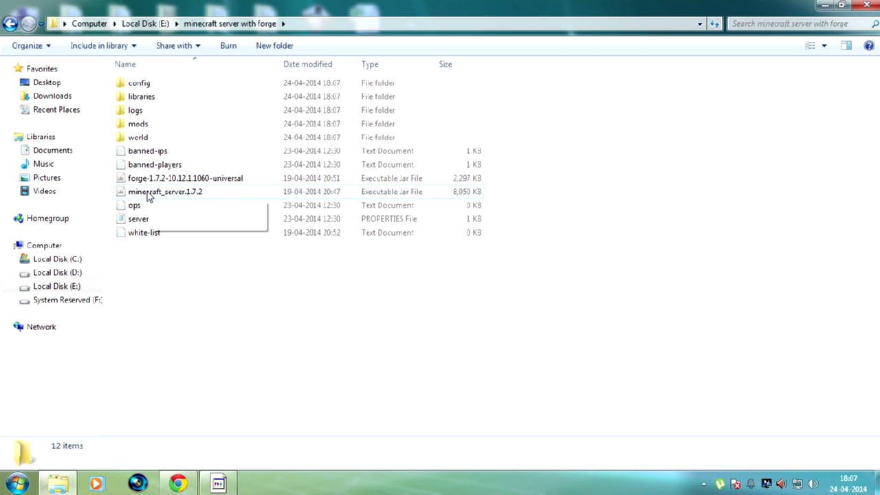
click(175, 197)
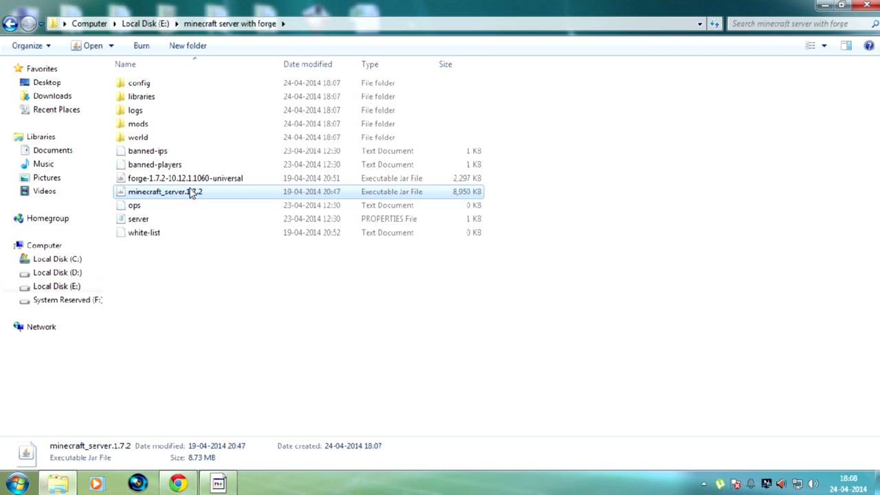
click(184, 180)
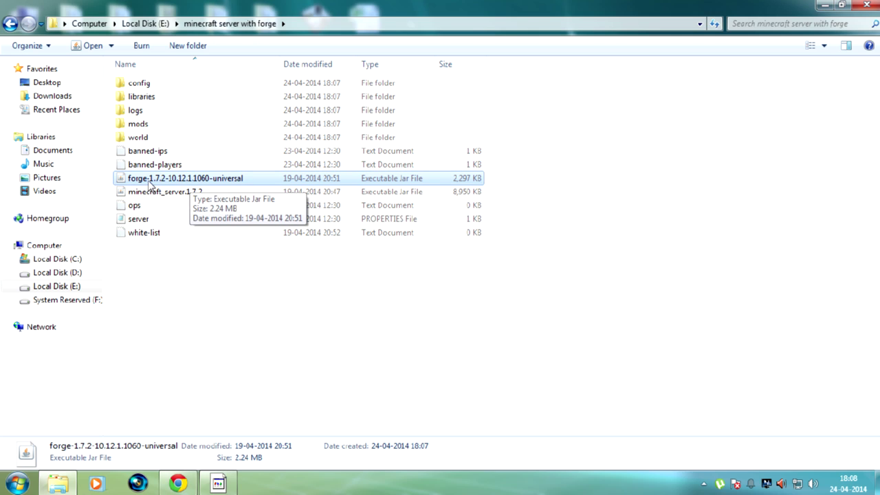
double_click(197, 178)
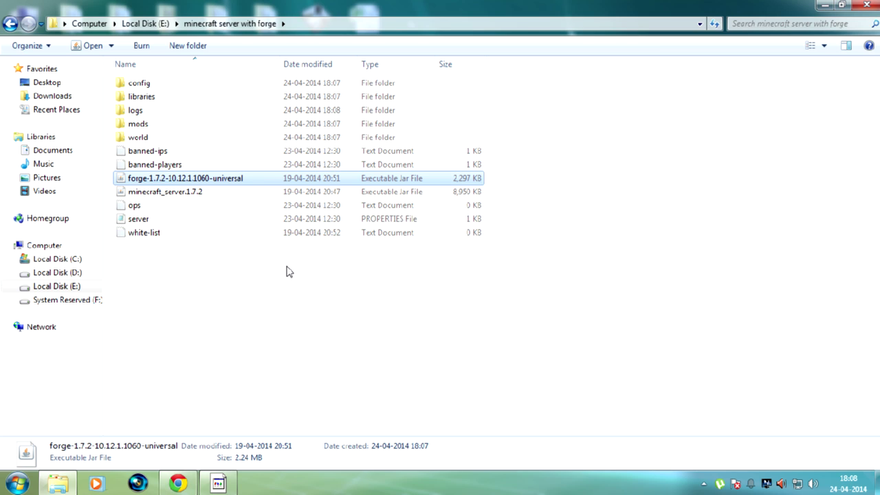
drag(409, 83, 459, 73)
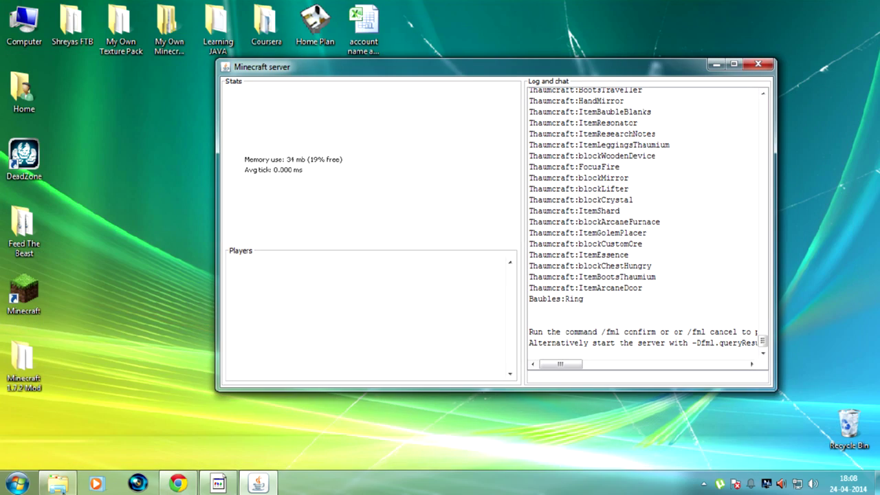
Step: Bring the Minecraft server window in front of the server folder and answer the /fml confirm or /fml cancel query in its console
click(58, 483)
click(258, 486)
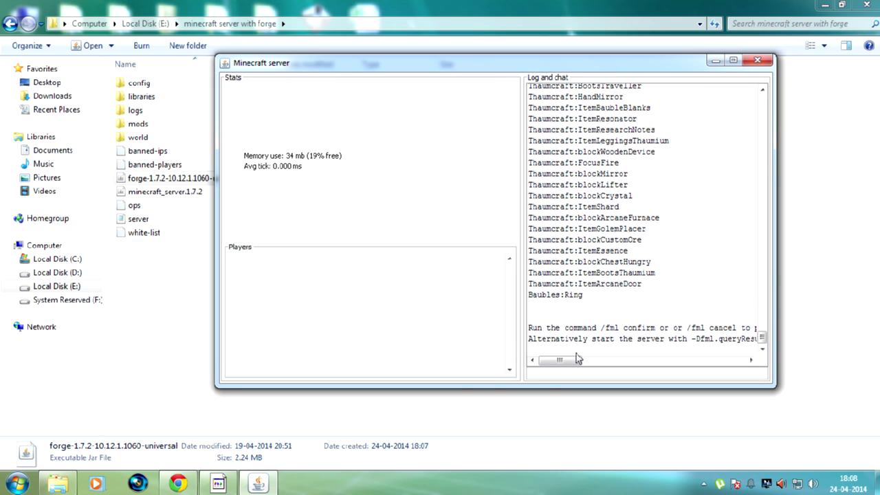
mouse_move(586, 360)
mouse_down()
mouse_move(621, 367)
mouse_move(547, 369)
mouse_move(663, 360)
mouse_move(579, 363)
mouse_up()
mouse_move(761, 337)
mouse_down()
mouse_move(752, 103)
mouse_move(762, 337)
mouse_up()
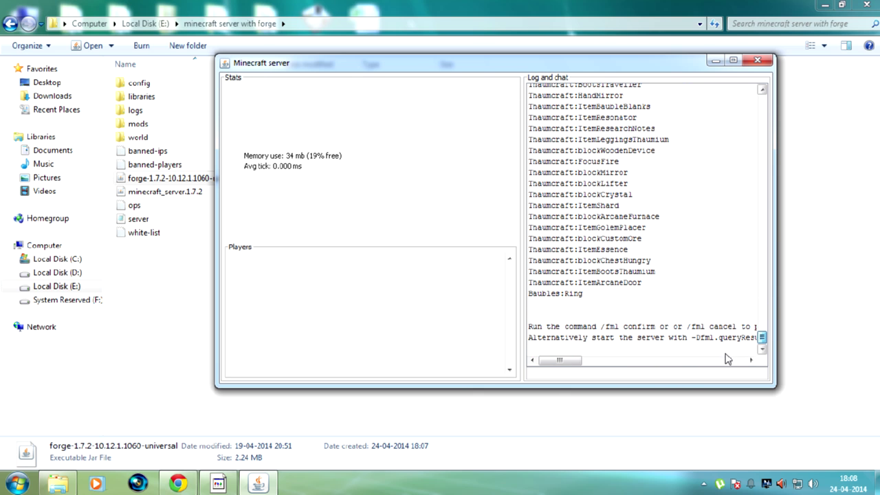
click(529, 373)
key(Return)
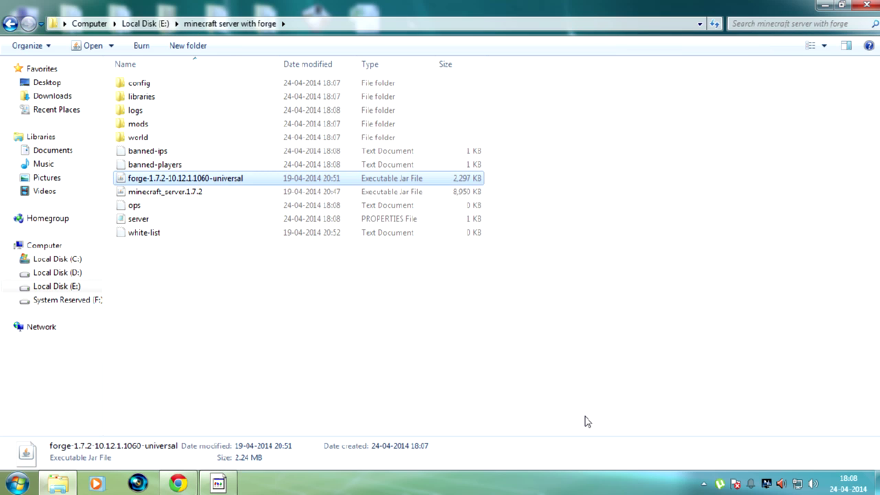
Step: Look over the banned-ips, banned-players, white-list and ops files in the server folder
click(622, 206)
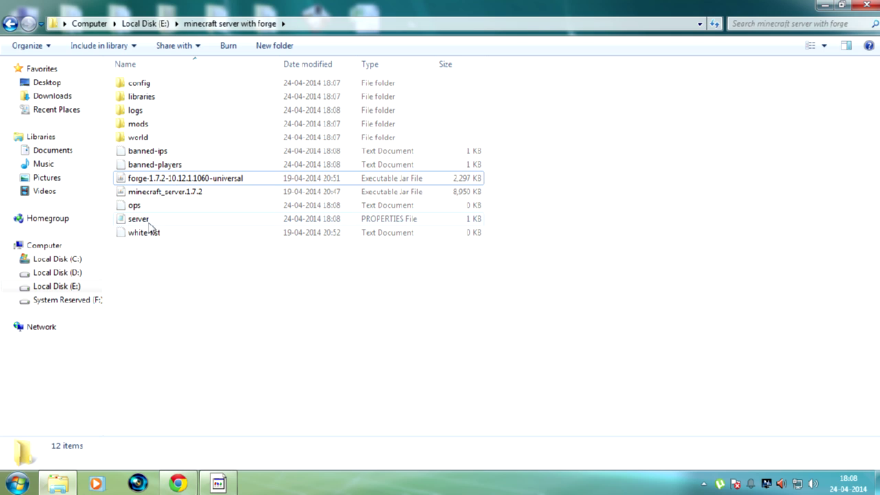
click(147, 152)
click(153, 165)
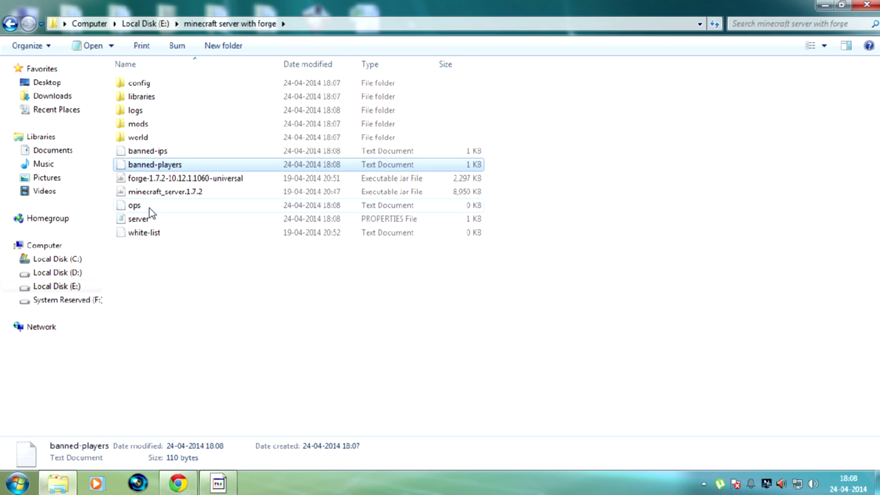
click(151, 235)
click(141, 207)
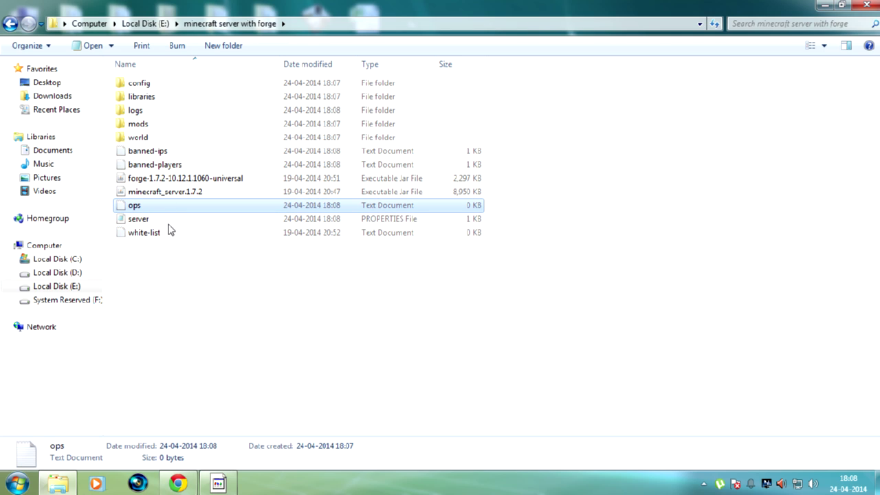
click(211, 280)
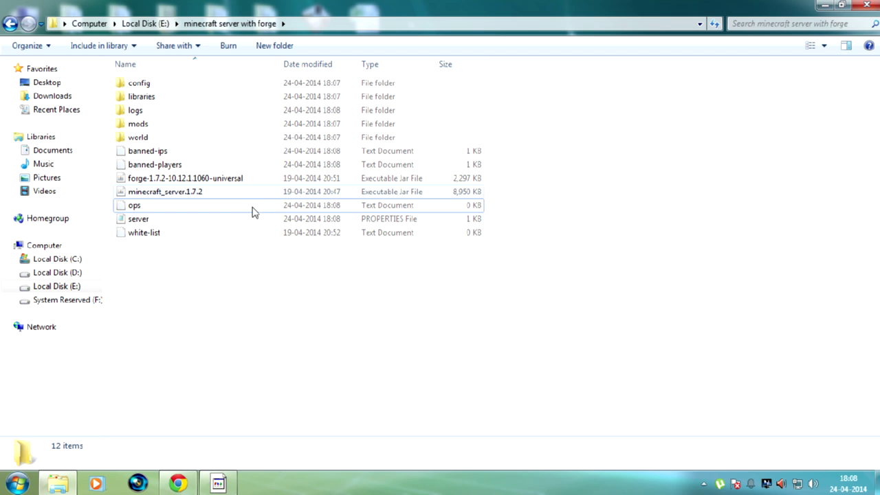
Step: Open the server properties file in Notepad, examine the settings including the online-mode value, and close it
double_click(171, 220)
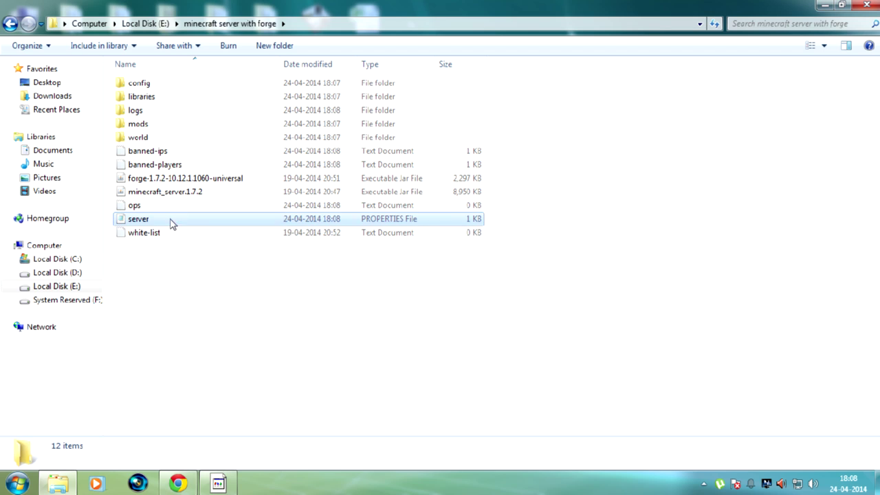
double_click(368, 153)
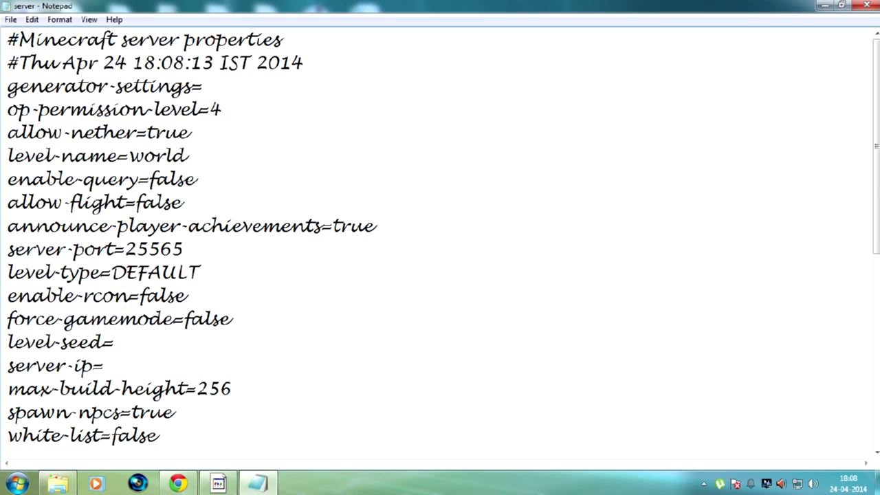
scroll(440, 241, down, 5)
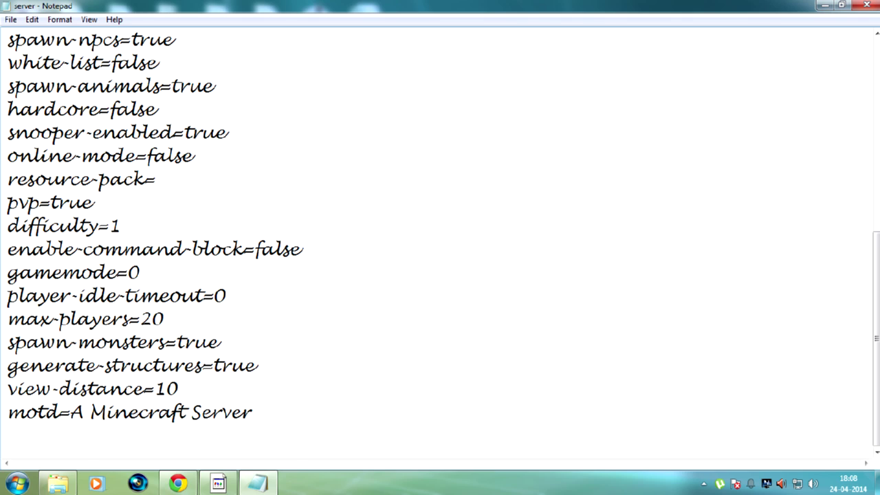
drag(146, 157, 193, 156)
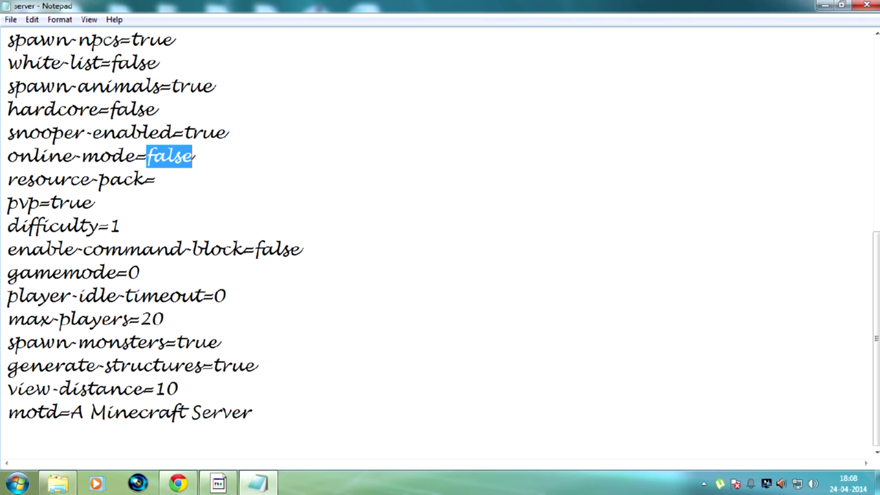
click(93, 202)
key(alt+F4)
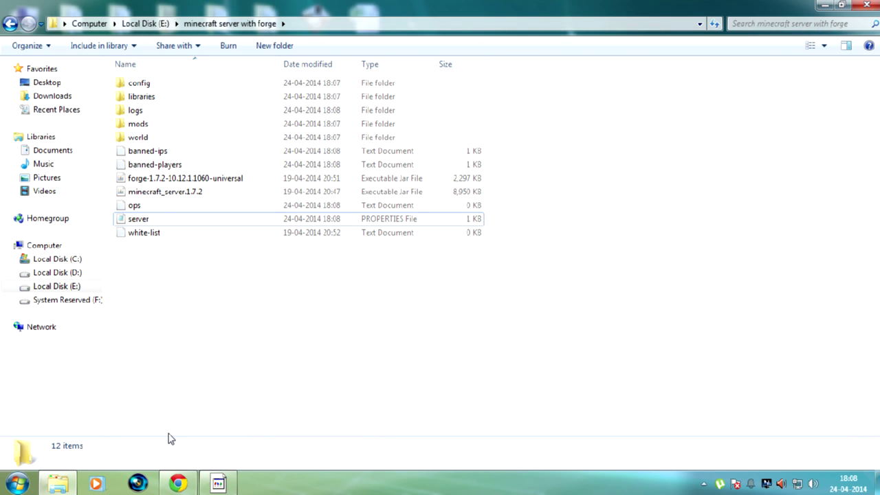
Step: Check the Thaumcraft forum page in Chrome, and minimize the browser and the server folder window
click(178, 483)
click(86, 5)
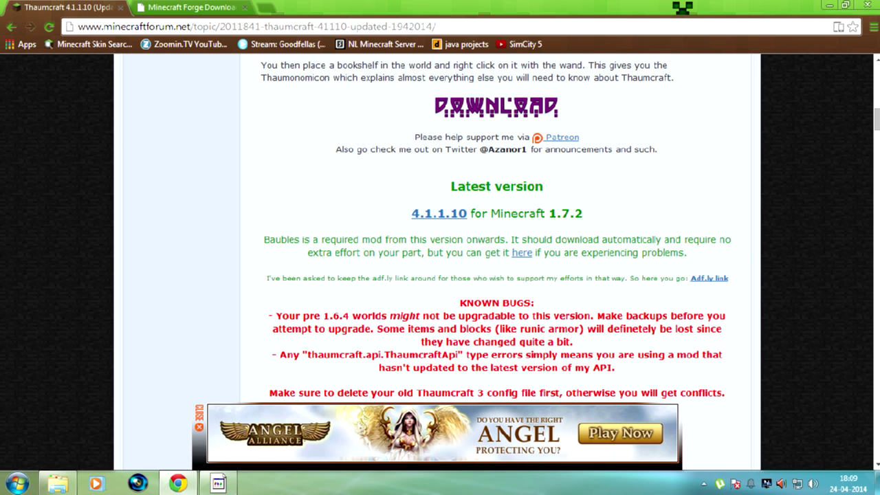
click(830, 5)
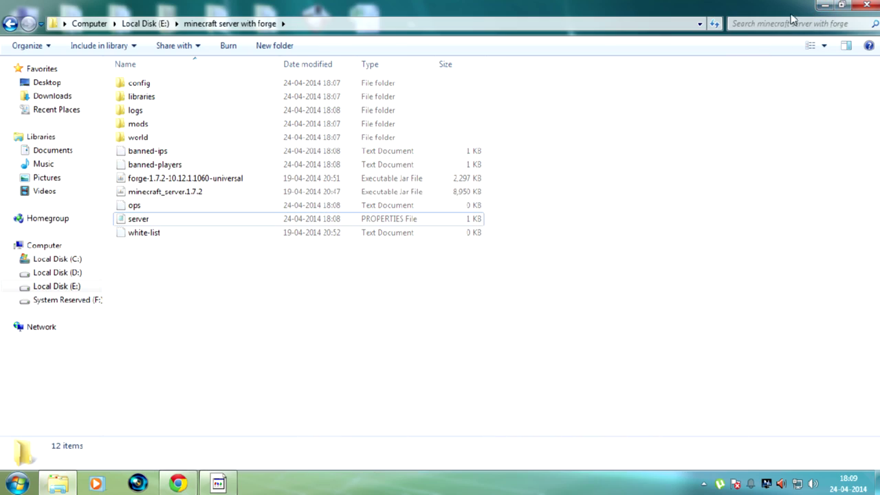
click(825, 6)
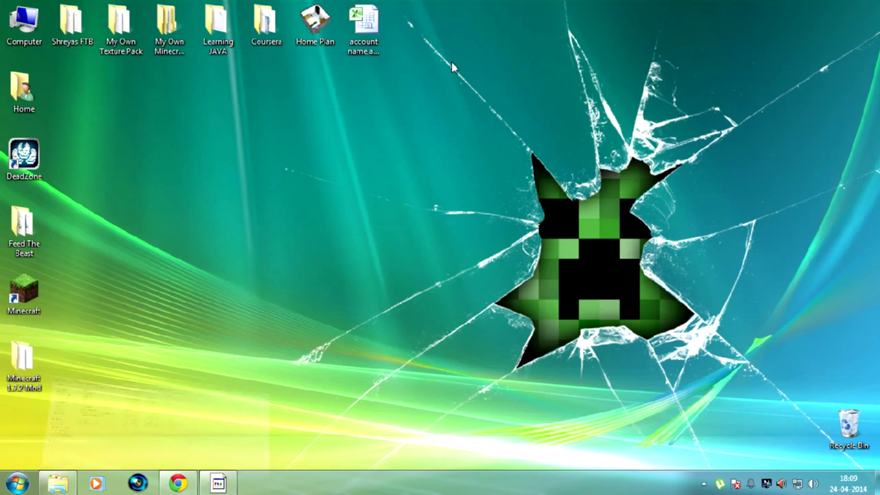
Step: Copy Thaumcraft-1.7.2-4.1.1.9 from the desktop's Minecraft 1.7.2 Mod folder and close that folder
double_click(10, 370)
click(171, 125)
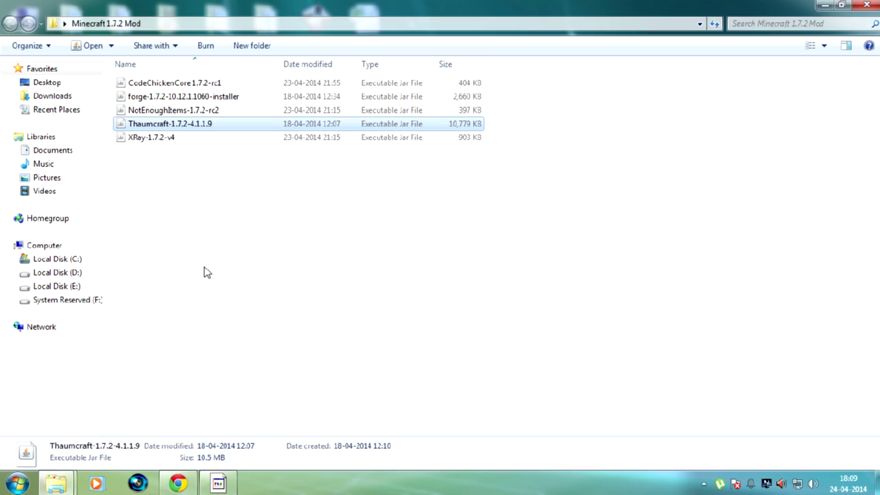
click(289, 270)
click(863, 5)
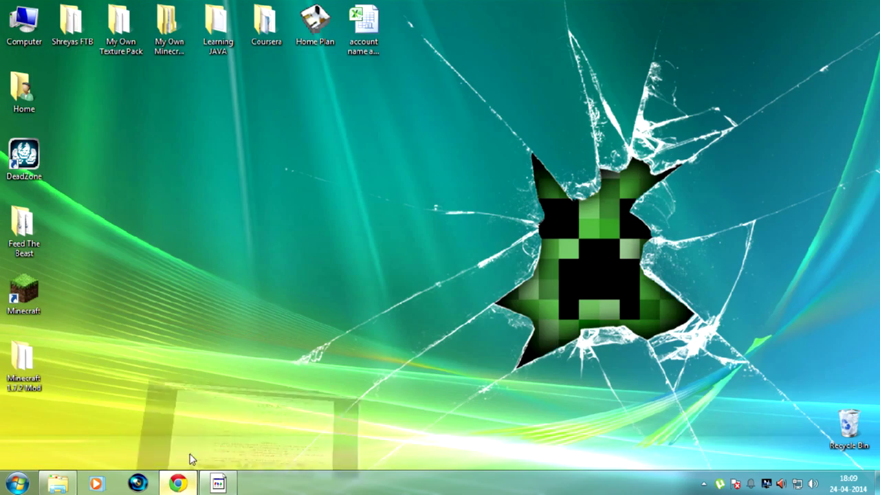
click(178, 483)
click(178, 483)
Step: Paste the copied Thaumcraft file into the mods folder of "minecraft server with forge" and close the window
click(57, 483)
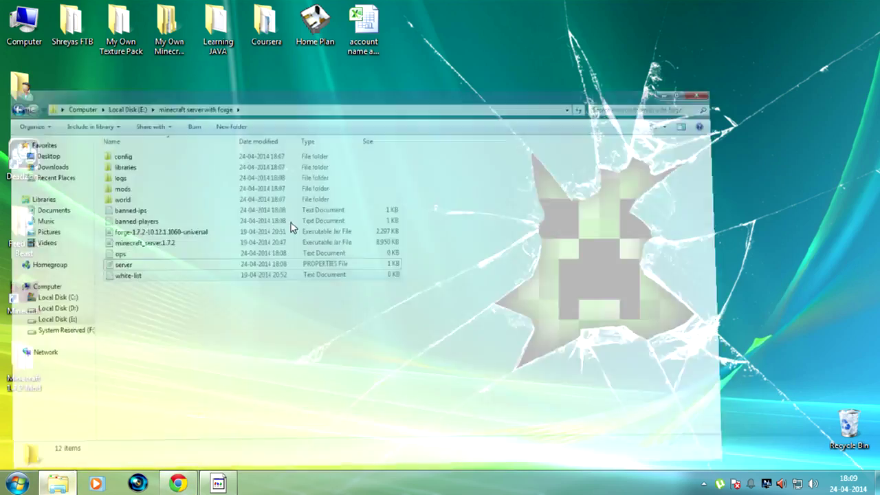
double_click(171, 124)
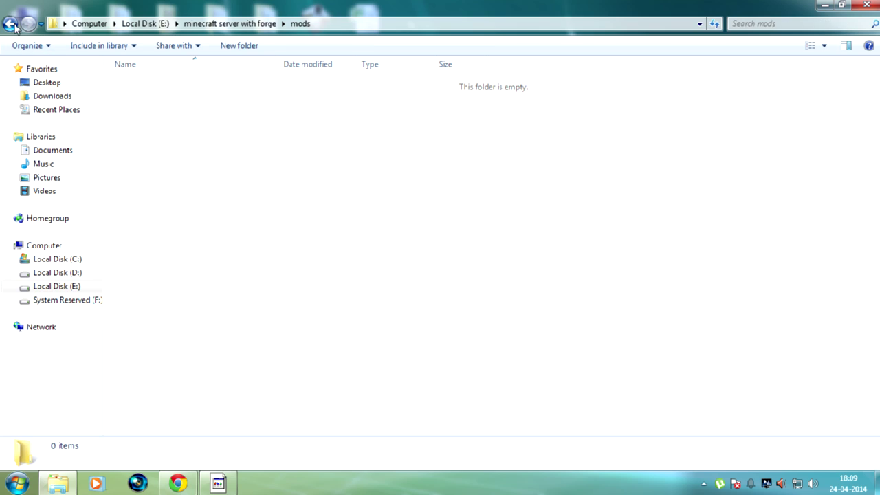
click(11, 24)
double_click(149, 126)
key(ctrl+v)
click(189, 148)
mouse_move(201, 134)
mouse_down()
mouse_move(183, 89)
mouse_move(187, 135)
mouse_up()
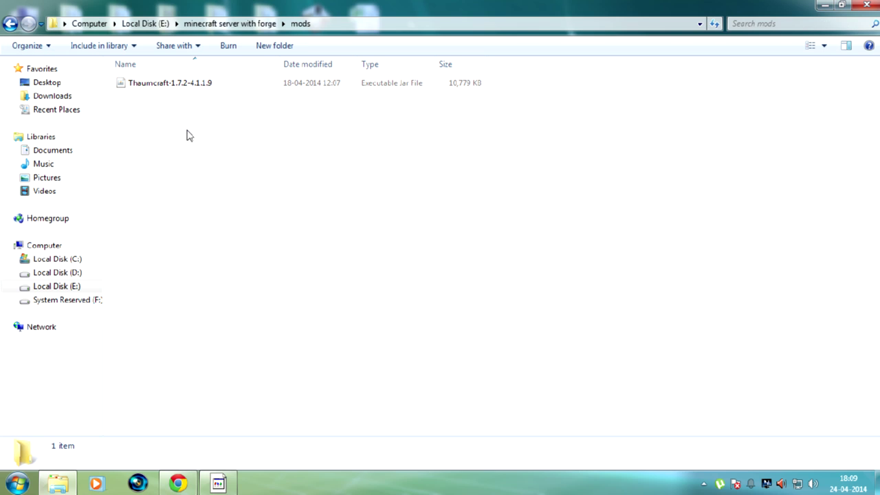
click(864, 5)
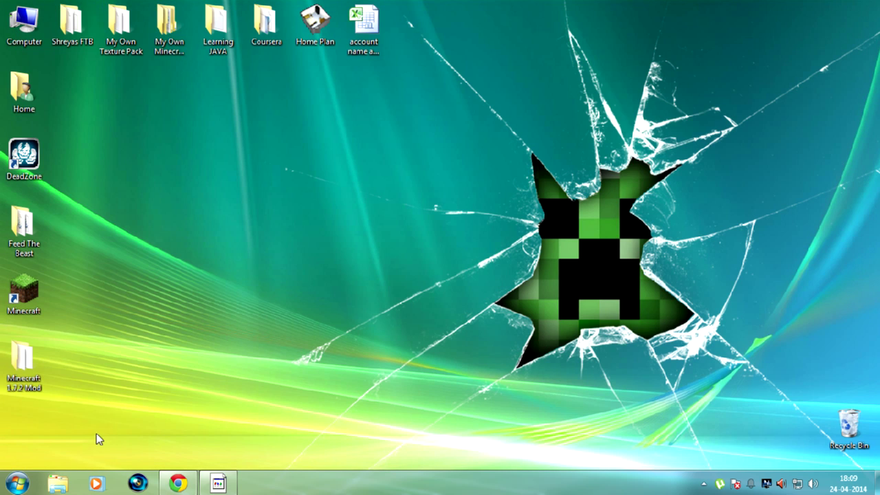
Step: Reopen the "minecraft server with forge" folder on Local Disk (E:), launch forge-1.7.2-10.12.1.1060-universal and check the startup log
double_click(24, 24)
double_click(500, 104)
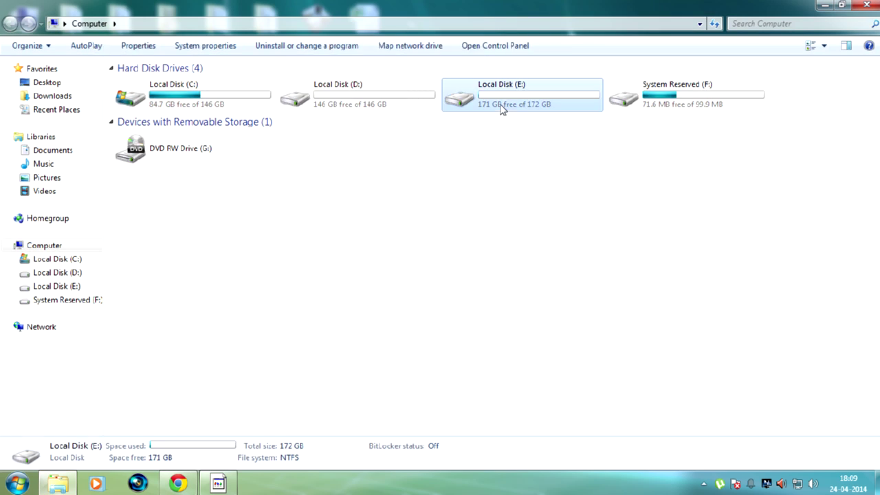
double_click(212, 85)
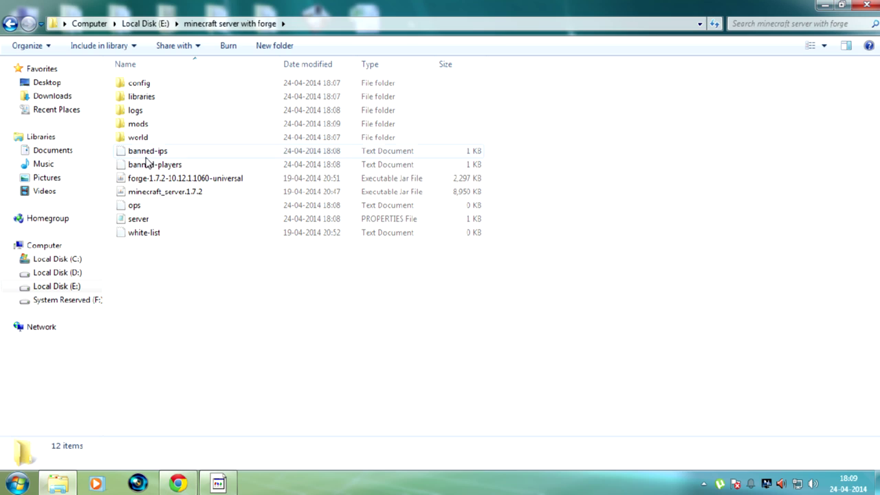
click(145, 182)
double_click(145, 182)
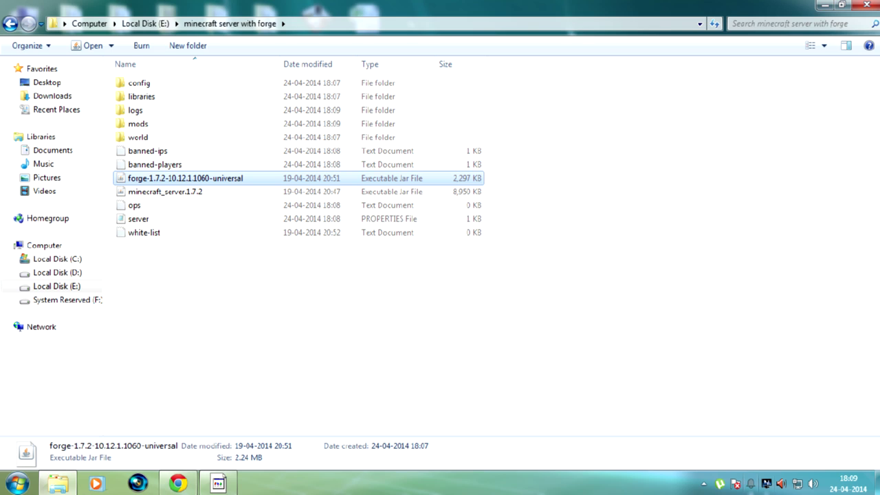
click(703, 483)
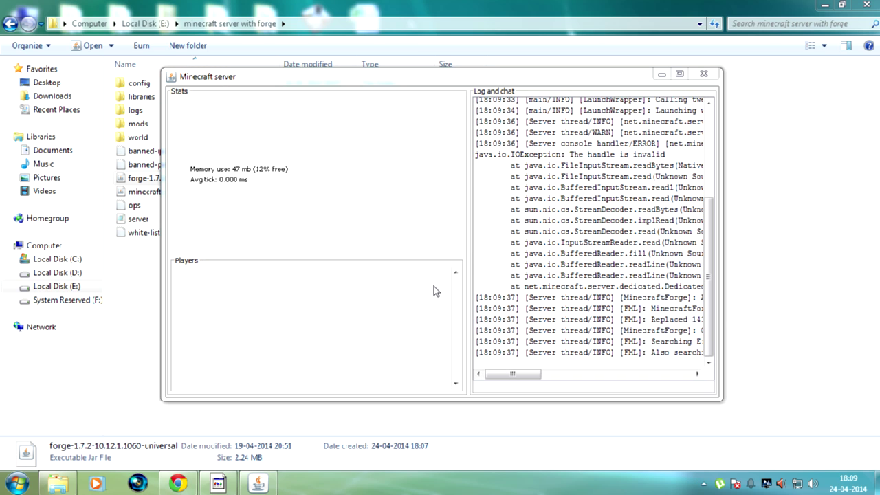
drag(520, 377, 545, 383)
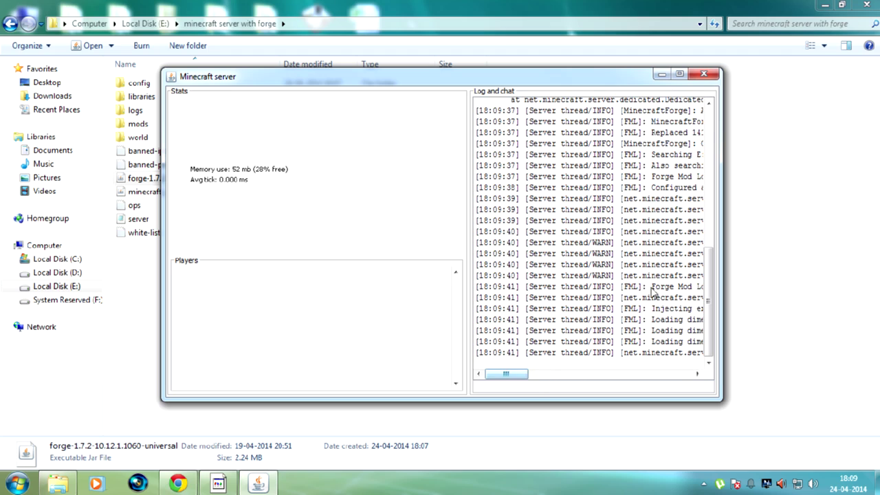
Step: Clear the server and folder windows off the desktop, start the Minecraft launcher and open its current profile for editing
click(703, 74)
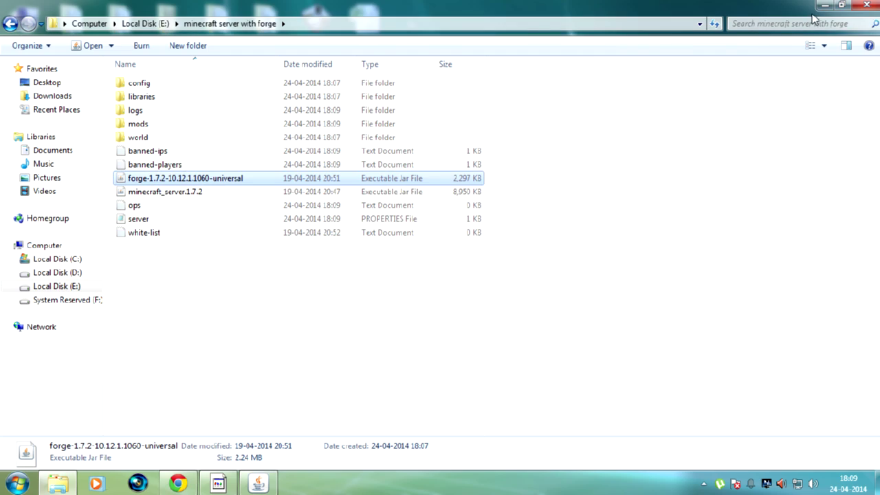
click(825, 5)
double_click(35, 277)
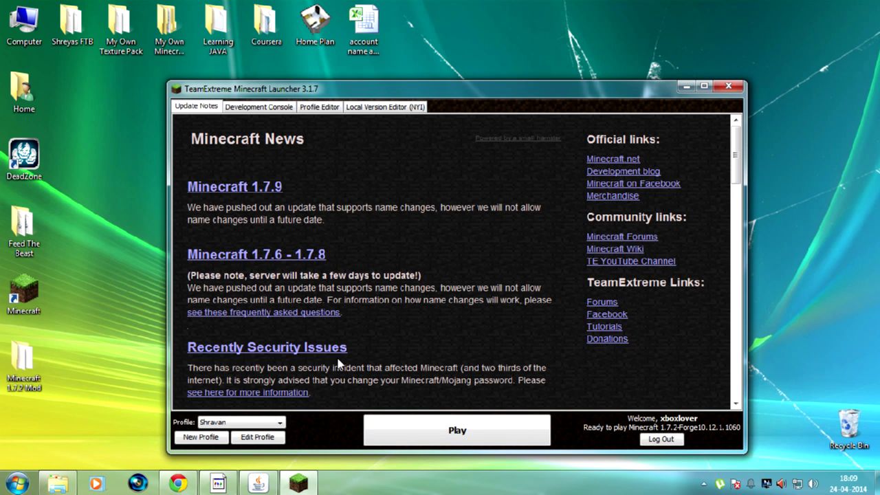
click(254, 438)
click(448, 321)
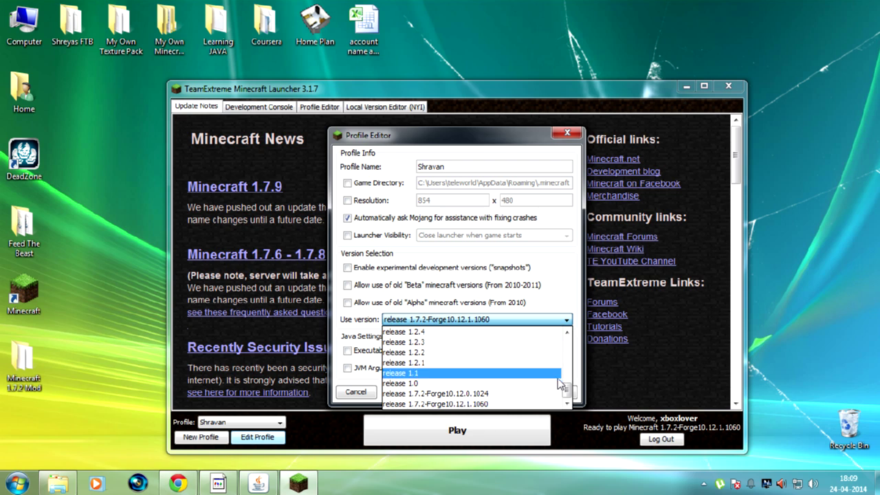
drag(567, 392, 566, 335)
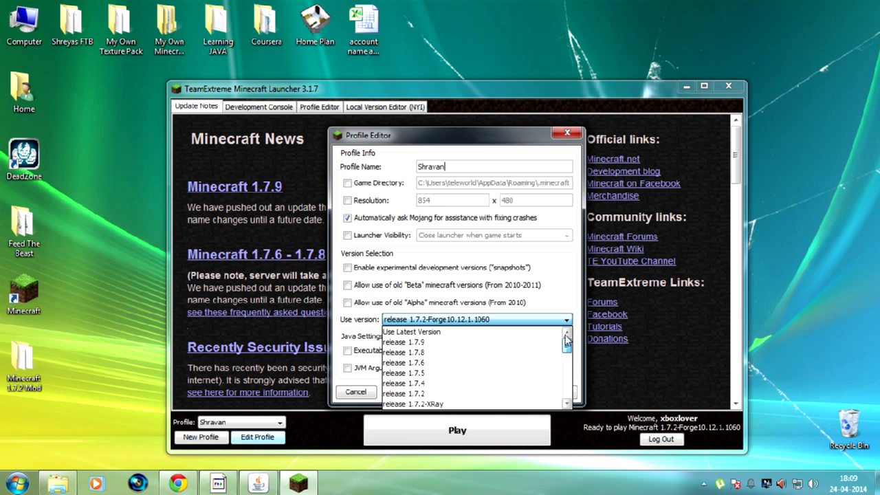
click(440, 383)
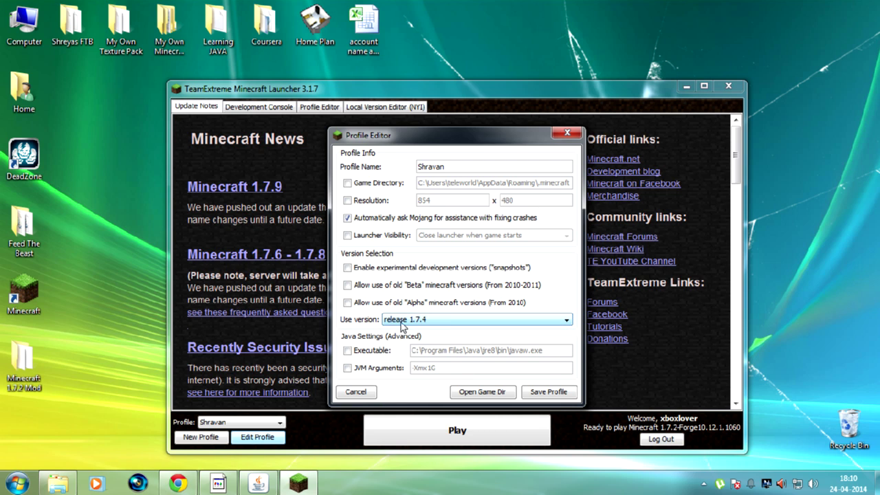
Step: Set the profile's version to release 1.7.2-Forge10.12.1.1060 and save the profile
click(402, 326)
drag(563, 353, 568, 406)
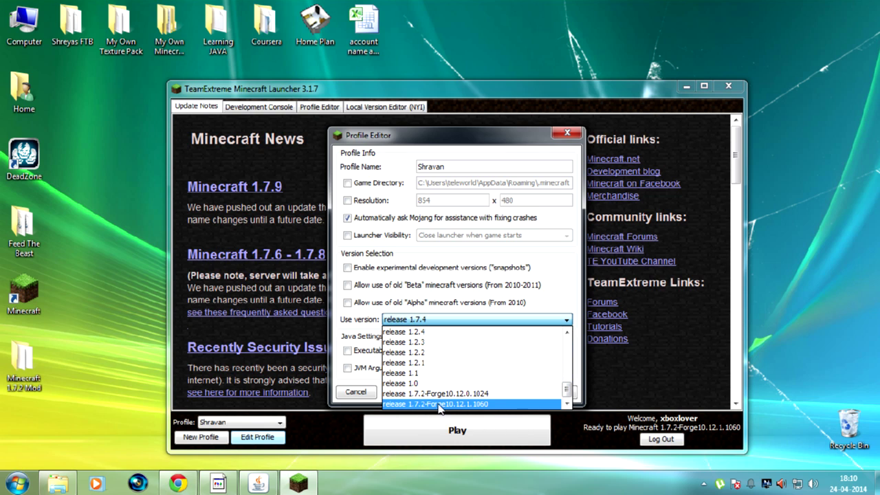
click(481, 407)
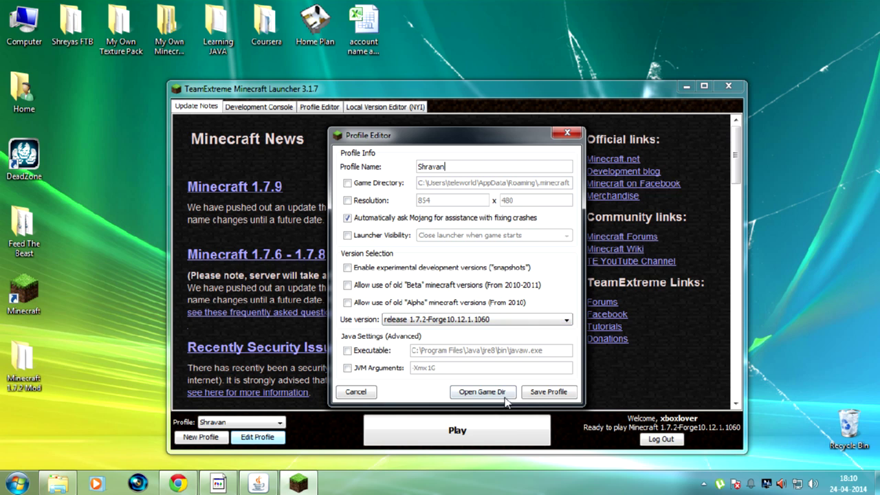
click(535, 392)
Step: Start the game from the launcher with the saved profile and maximize the Minecraft 1.7.2 window
click(475, 433)
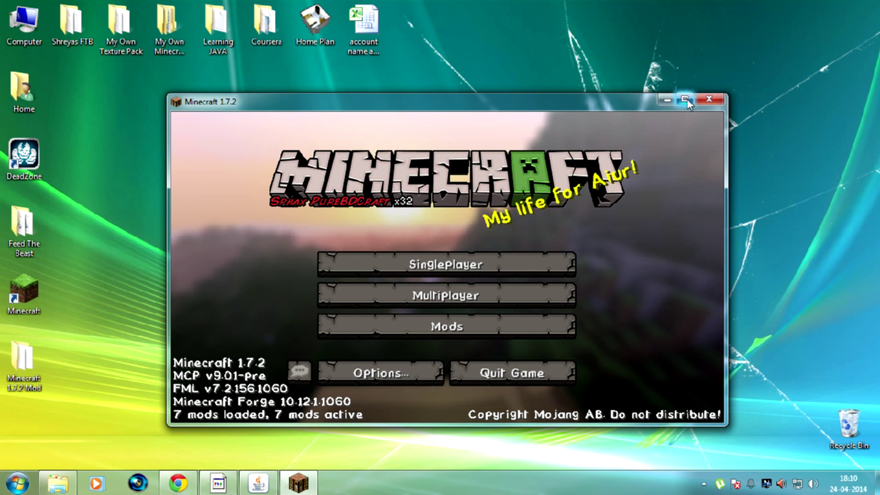
click(685, 99)
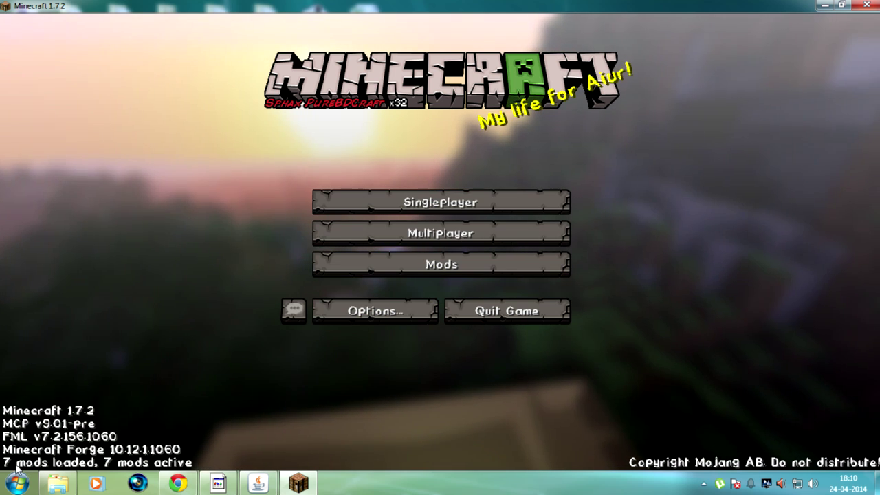
Step: Open the list of installed mods, view the Not Enough Items details and return to the main menu
click(421, 259)
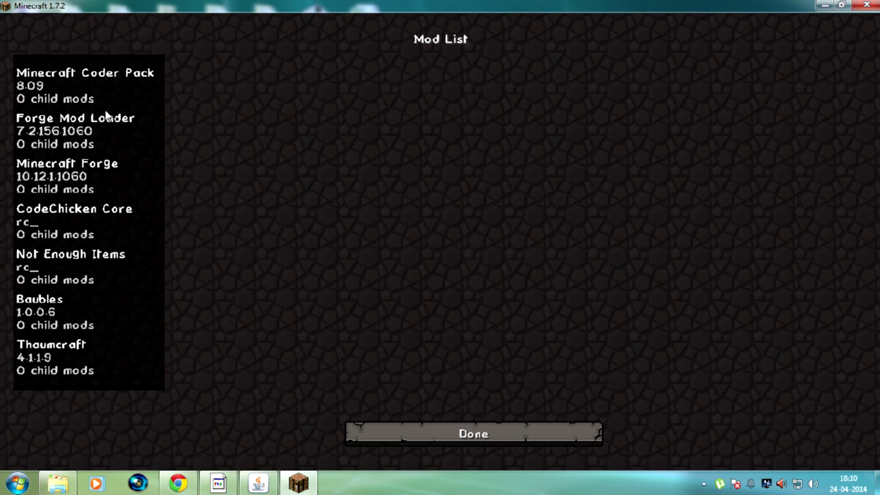
click(79, 274)
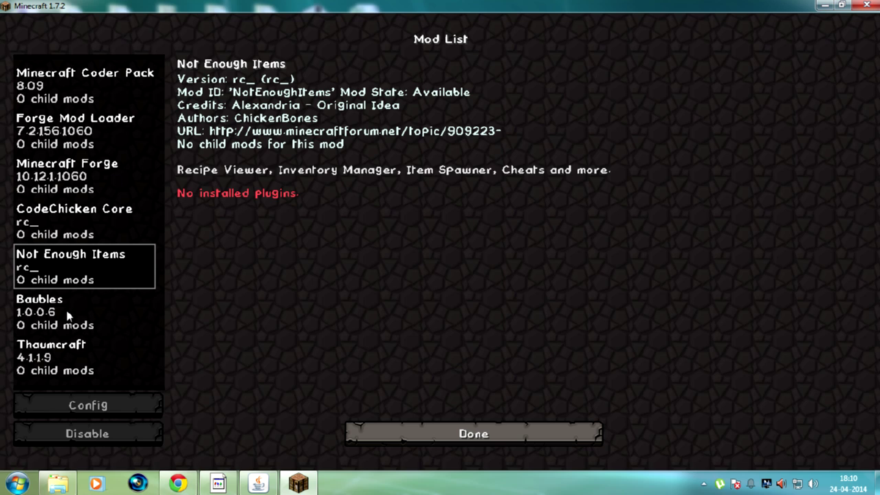
click(371, 434)
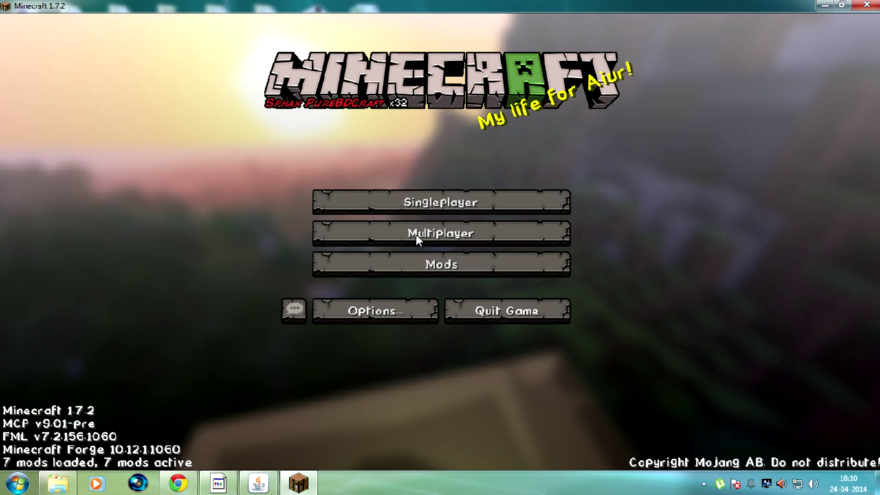
Step: Open the multiplayer server list and join the self-hosted server described as "A Minecraft Server"
click(354, 234)
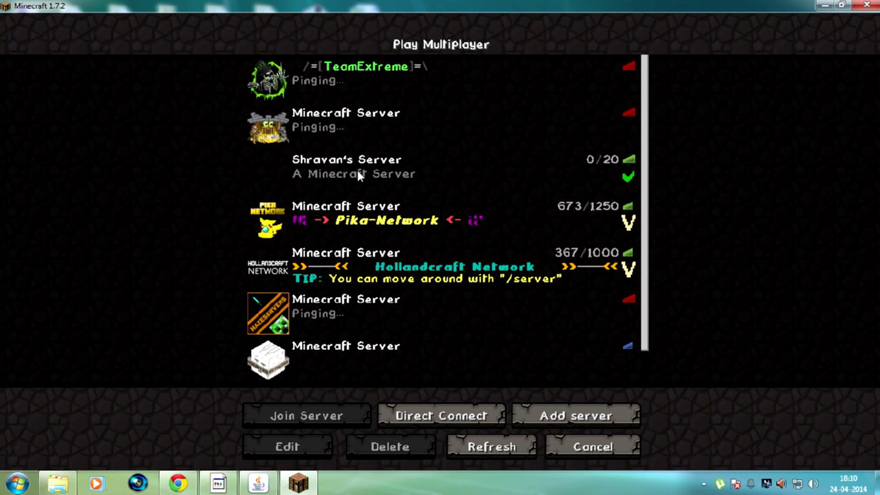
click(374, 180)
double_click(375, 180)
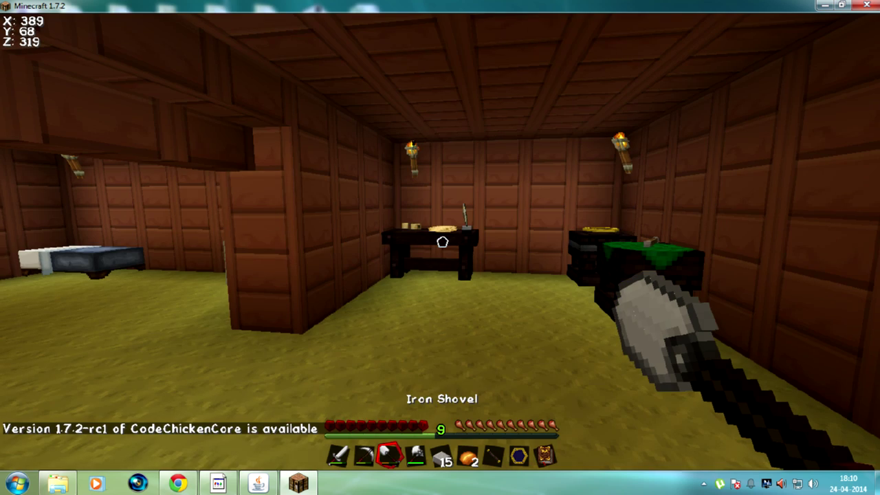
Step: Walk around inside the house to examine the Thaumcraft tables, the crucible and the chests
key(w)
key(w)
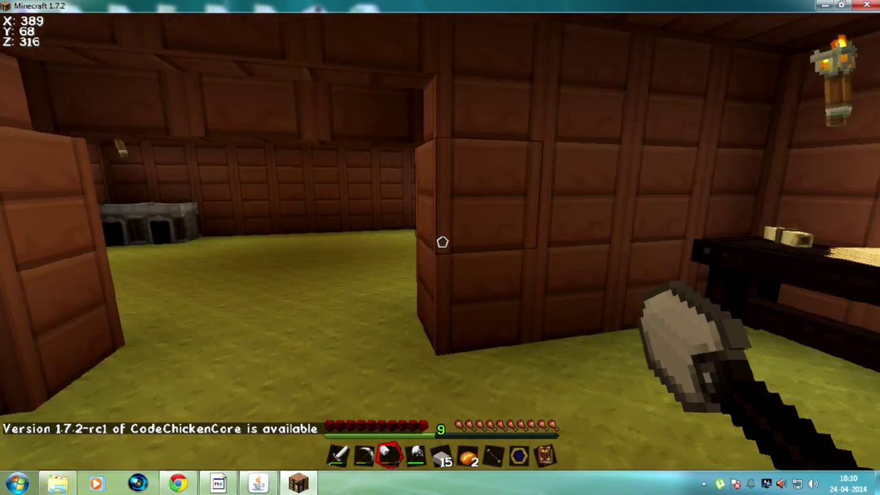
key(w)
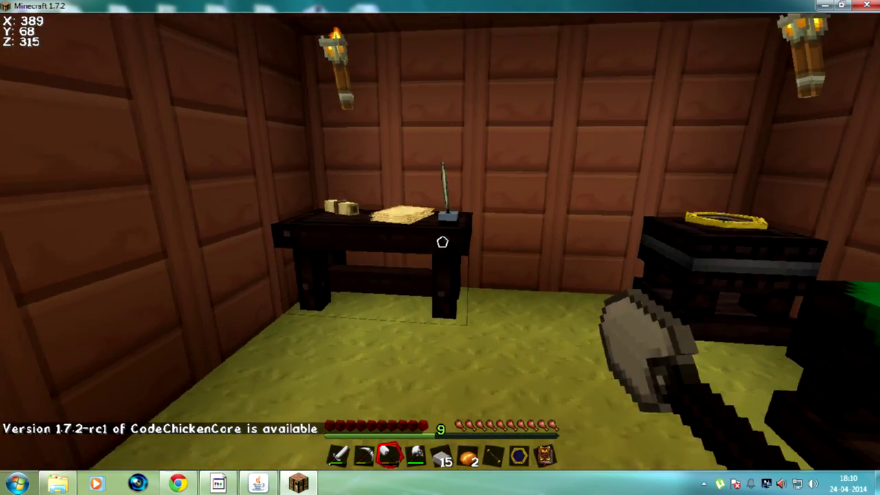
key(e)
key(Escape)
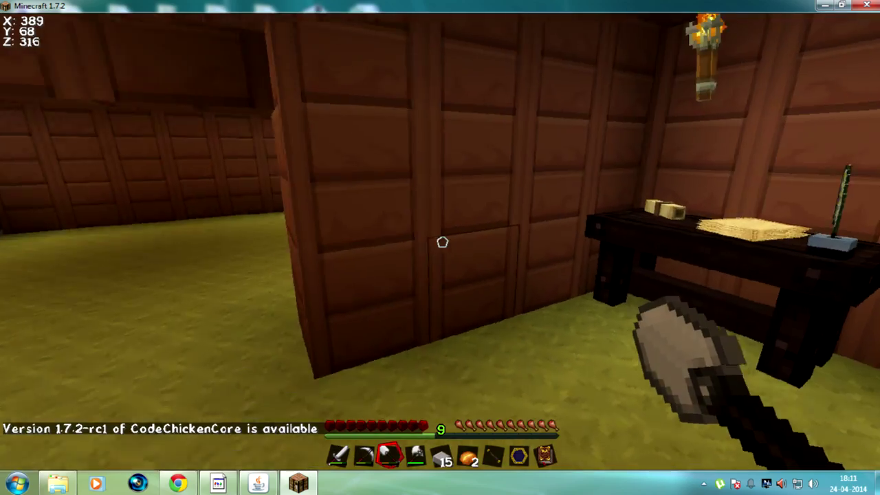
key(e)
key(e)
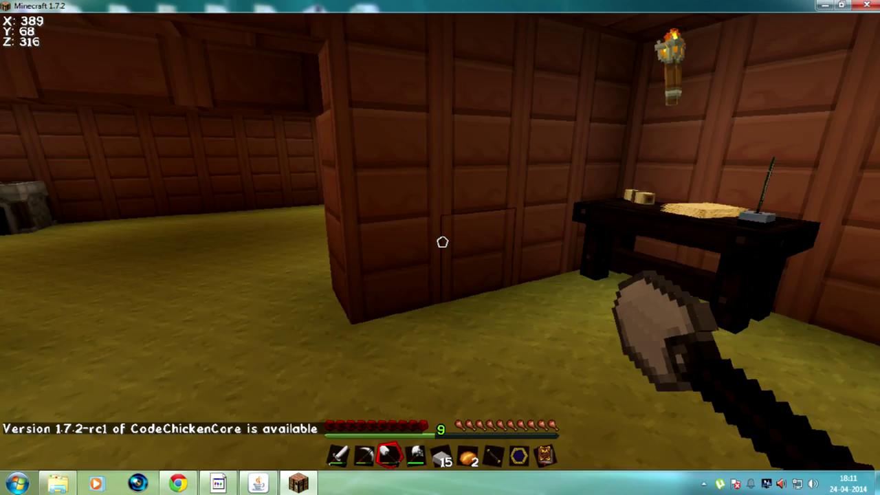
key(w)
key(w)
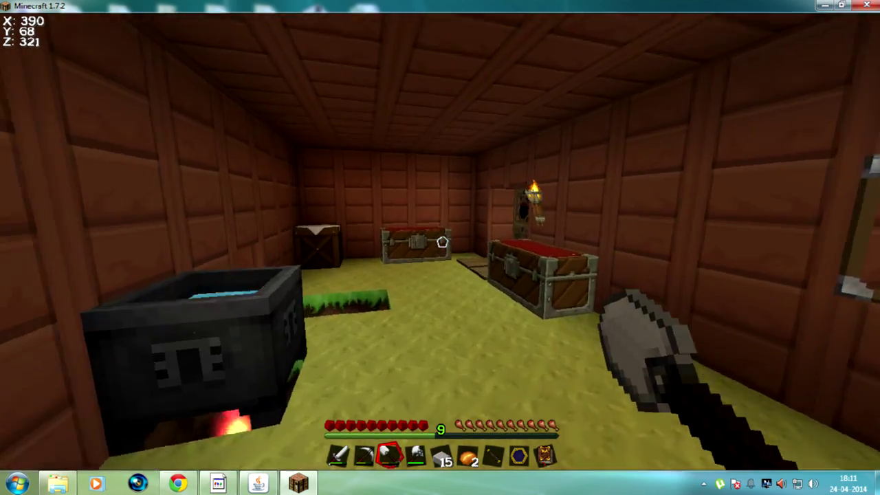
Step: Check the inventory with its Not Enough Items list, close it and hold the Thaumonomicon from the hotbar
key(e)
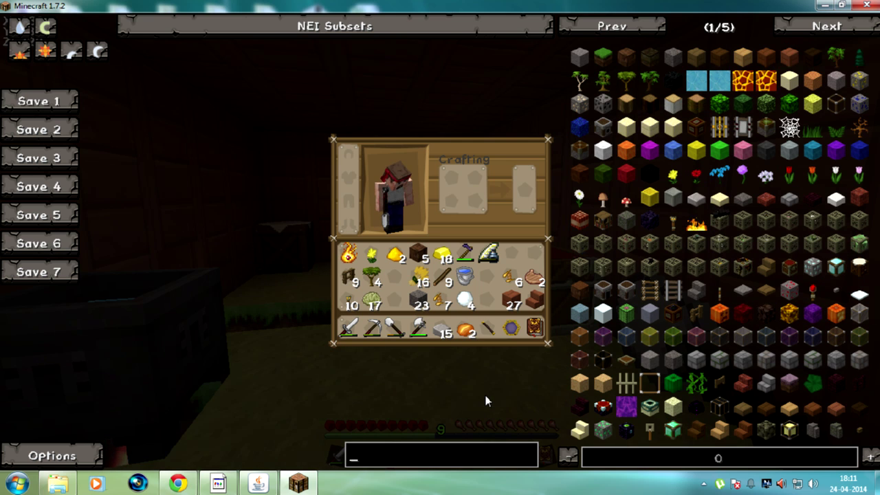
key(e)
scroll(441, 242, down, 4)
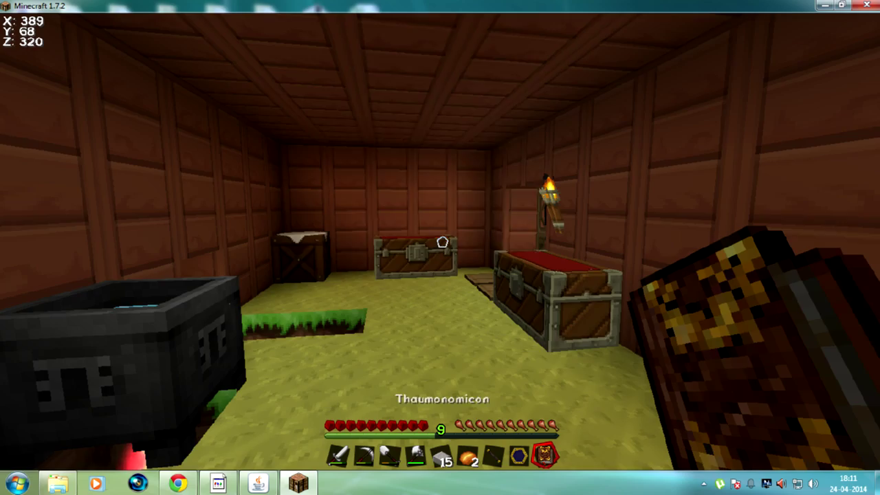
key(Tab)
key(a)
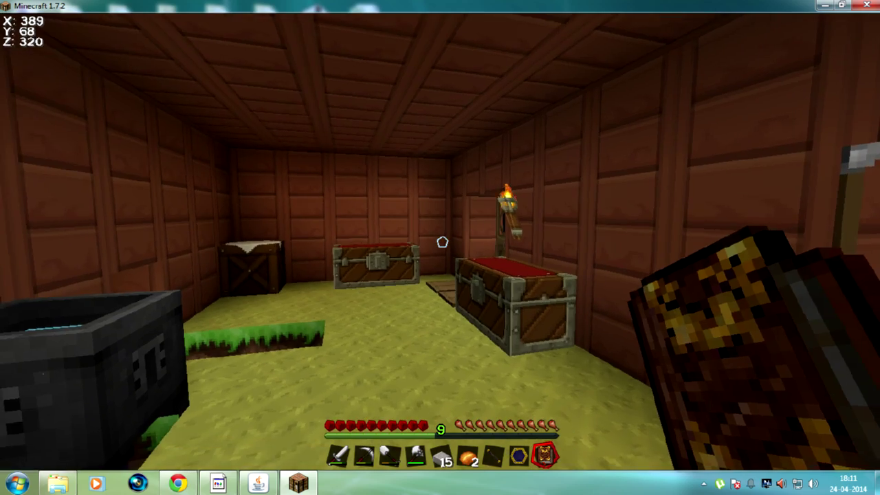
key(Escape)
key(Escape)
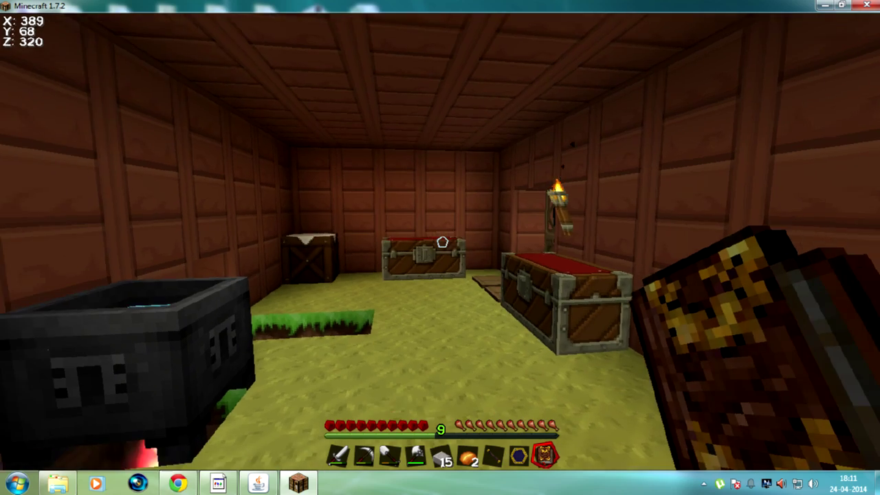
Step: Drop the Thaumonomicon on the floor and pick it back up, walking on to the room with the furnaces and bed
key(q)
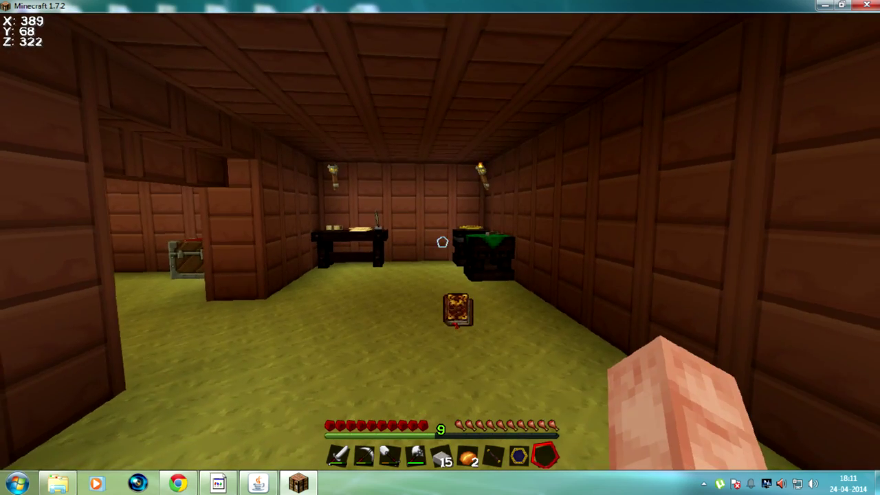
key(w)
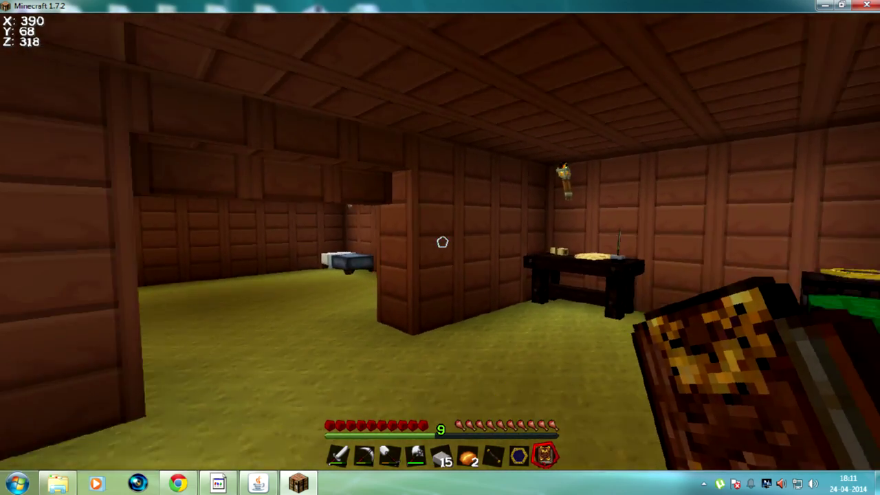
key(w)
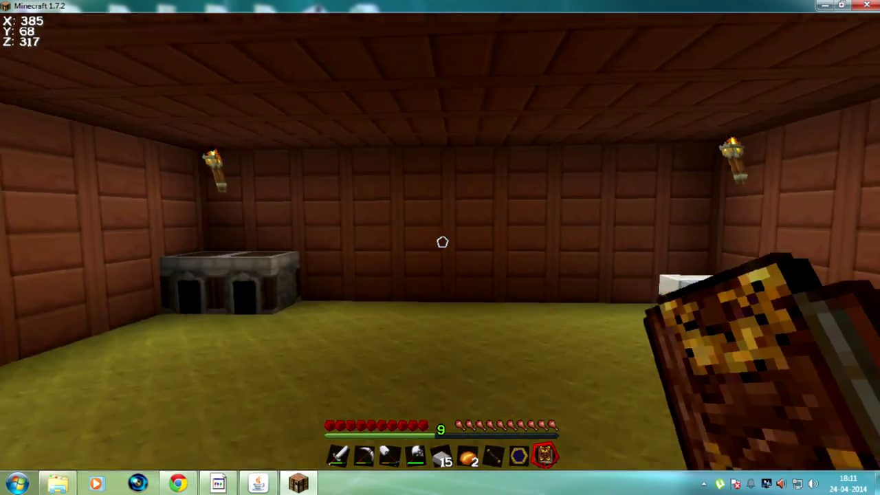
key(s)
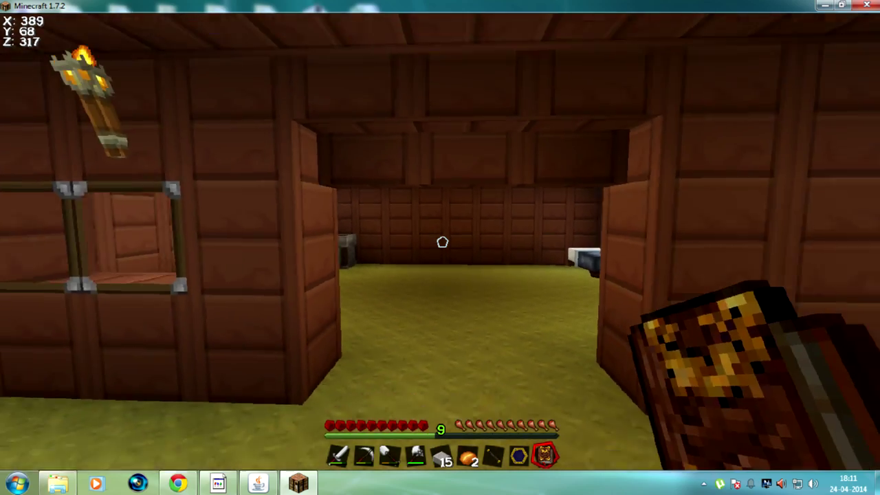
key(w)
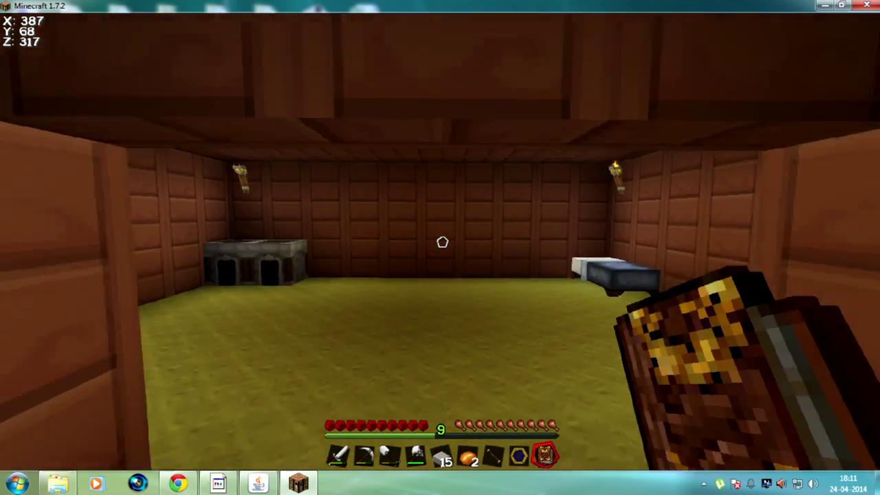